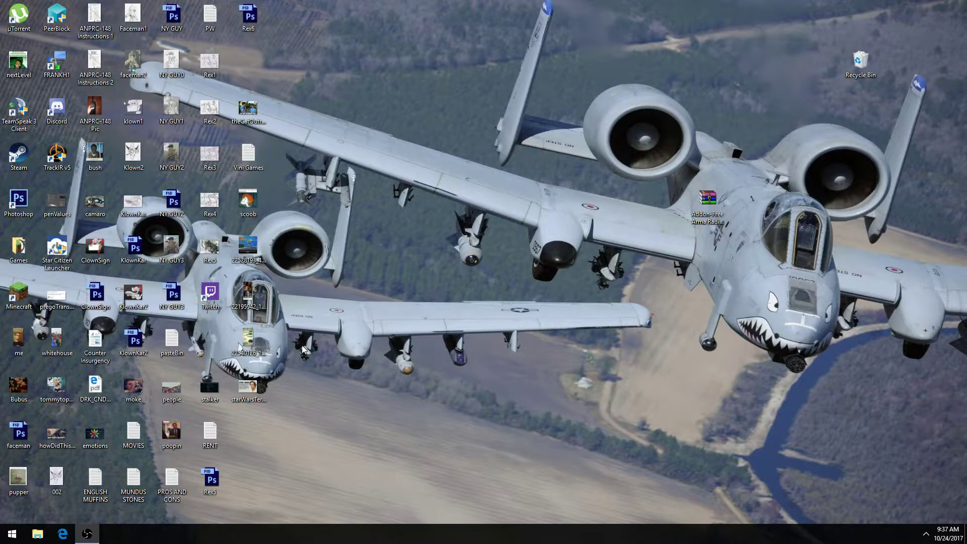
Browse from This PC through Documents and Arma 3 into the empty missions folder.
key("super")
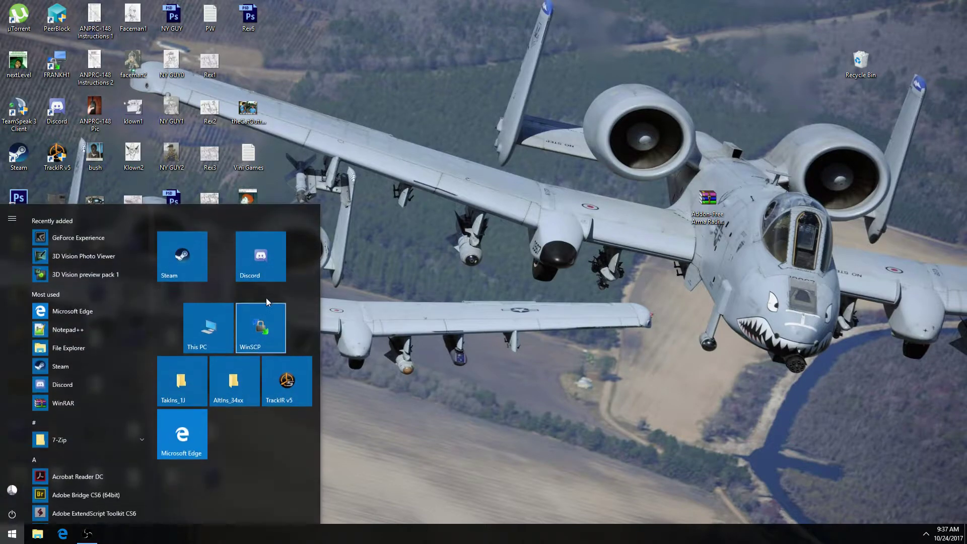
left_click(215, 325)
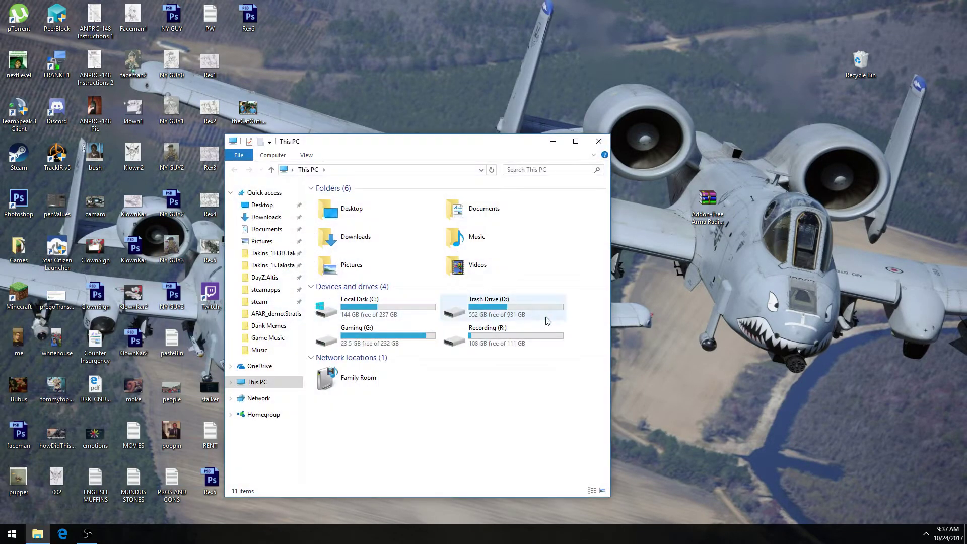
double_click(466, 207)
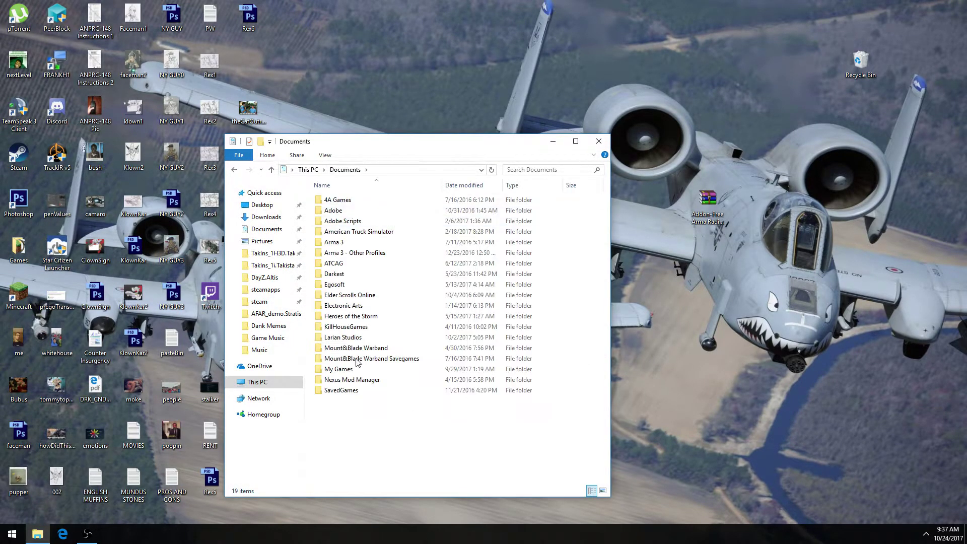
left_click(336, 242)
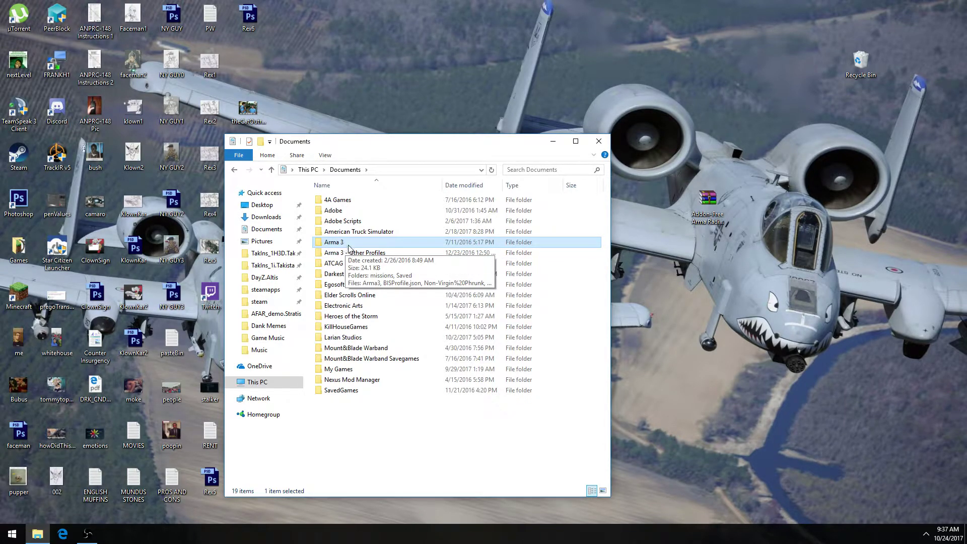
left_click(346, 253)
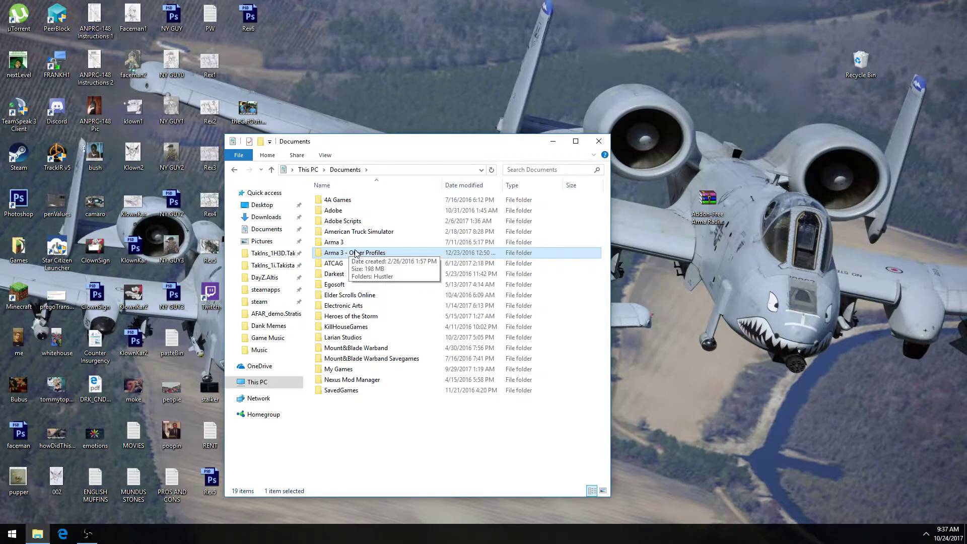
key("Up")
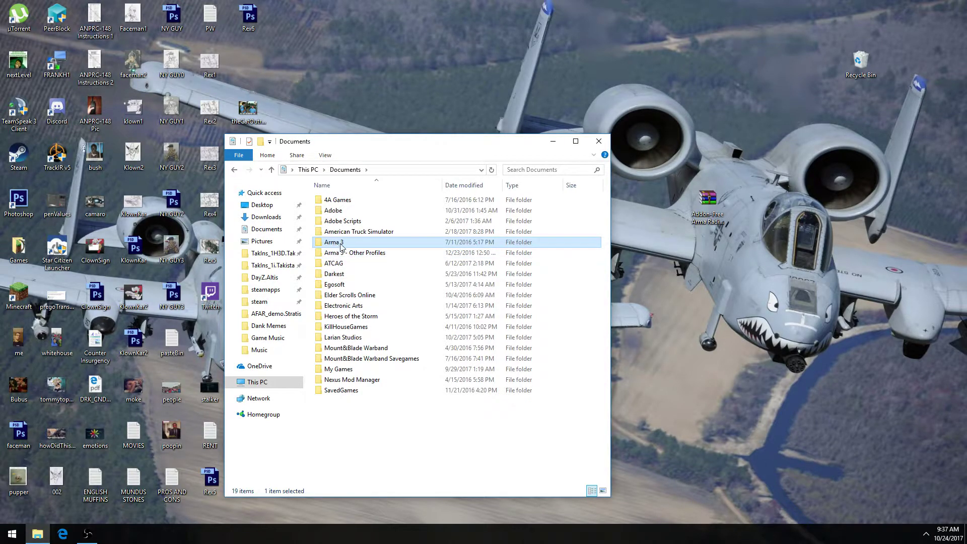
key("Return")
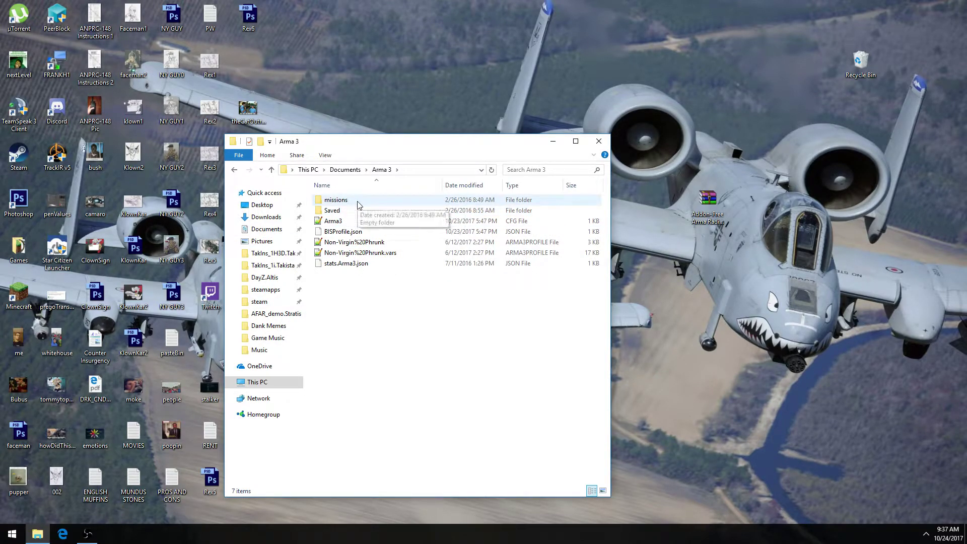
double_click(357, 200)
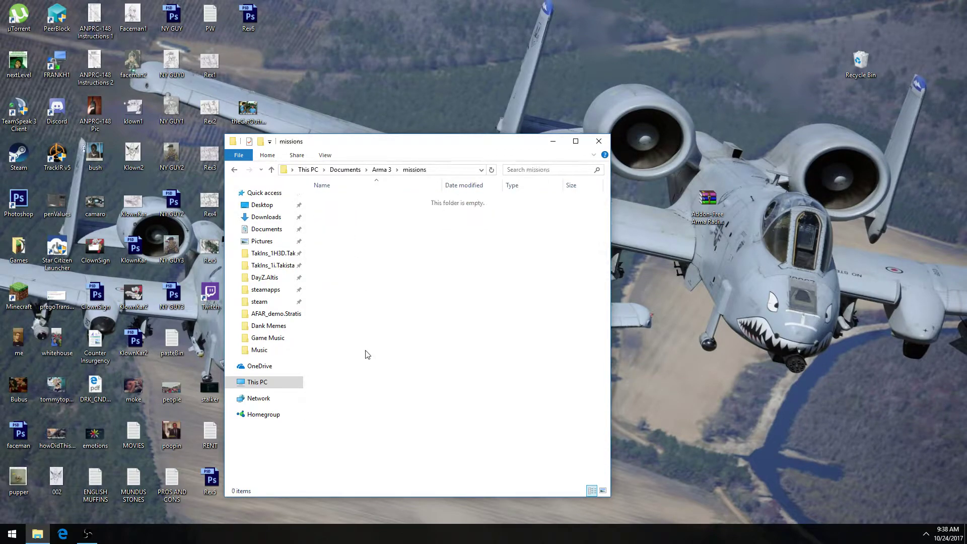
Drag AFAR_demo.Stratis from the Addon-Free Arma Radio archive into the missions folder.
double_click(724, 203)
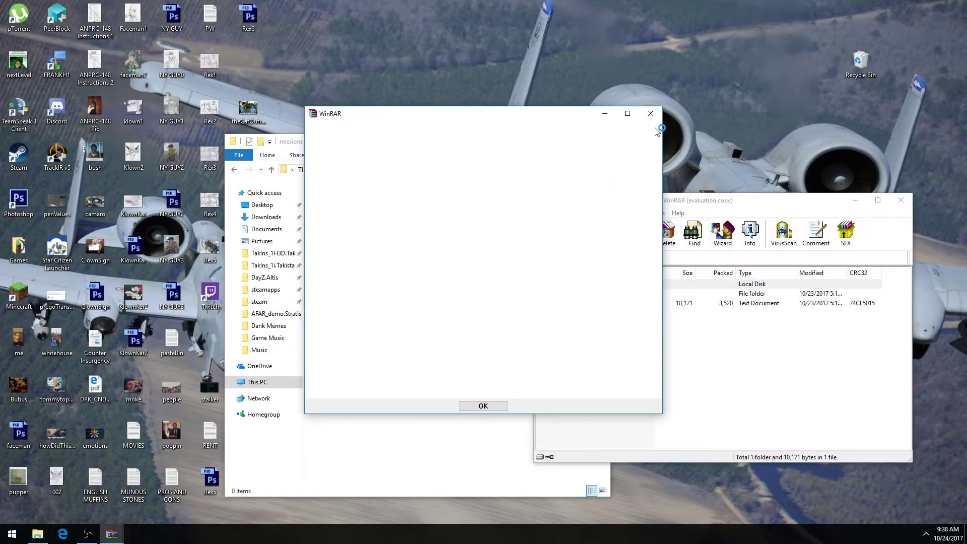
left_click(593, 295)
left_click_drag(593, 294, 352, 238)
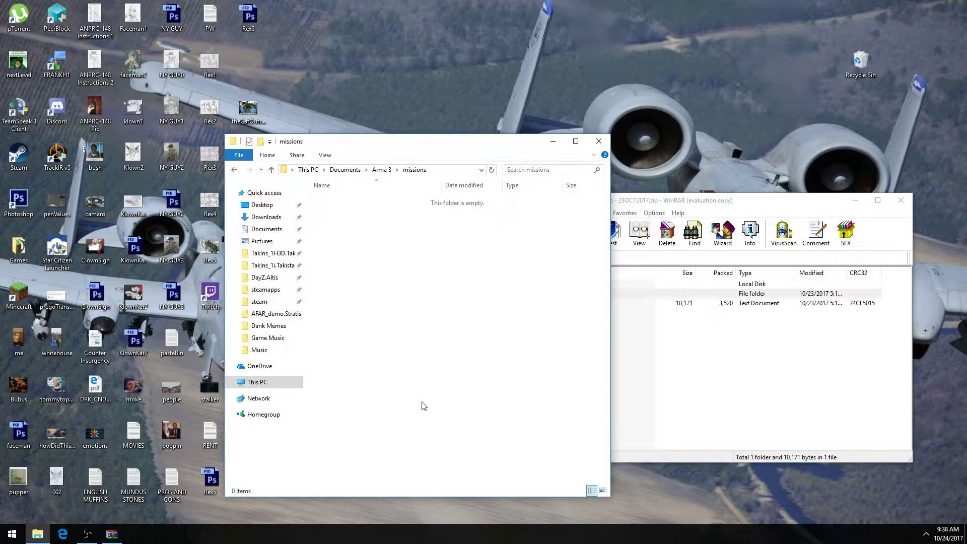
Navigate File Explorer back up through Arma 3 to Documents.
left_click(714, 374)
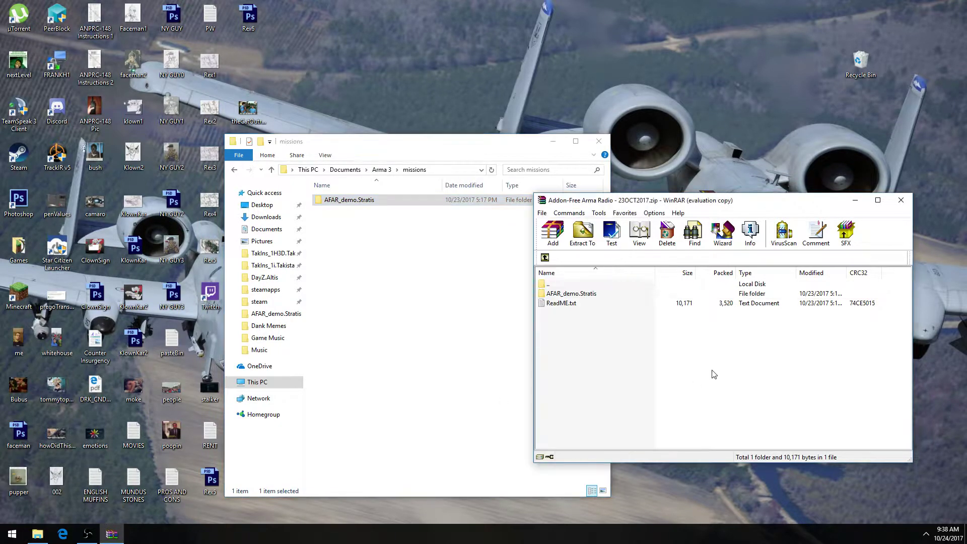
left_click(377, 263)
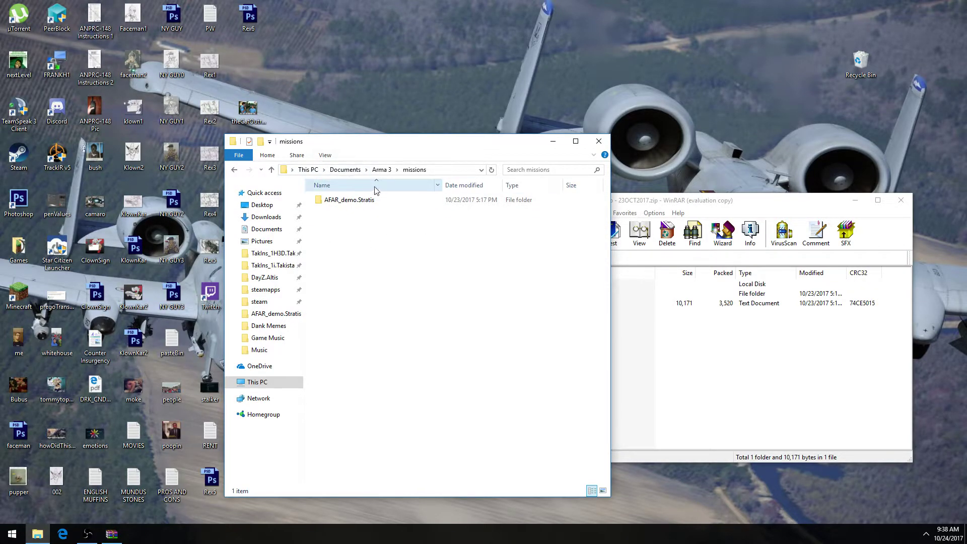
left_click(382, 169)
left_click(345, 169)
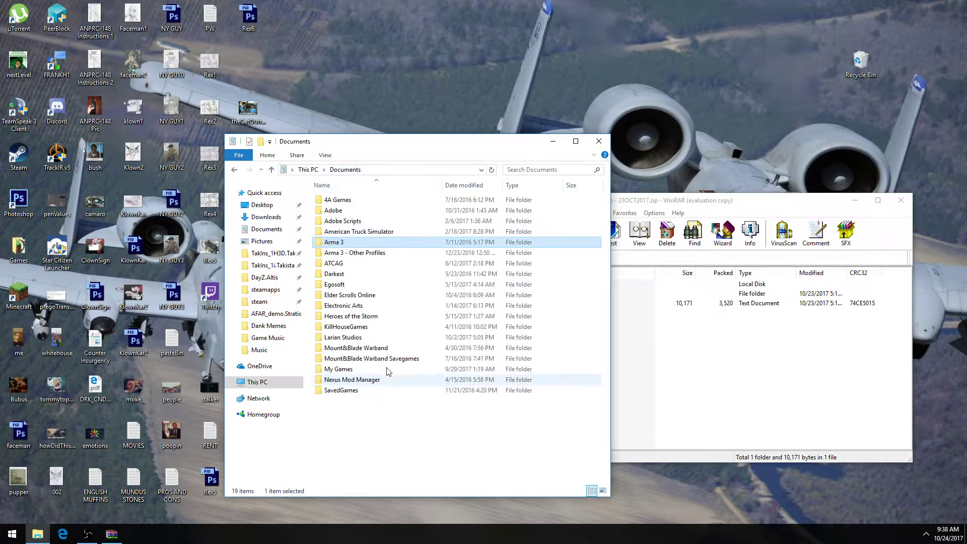
left_click(736, 355)
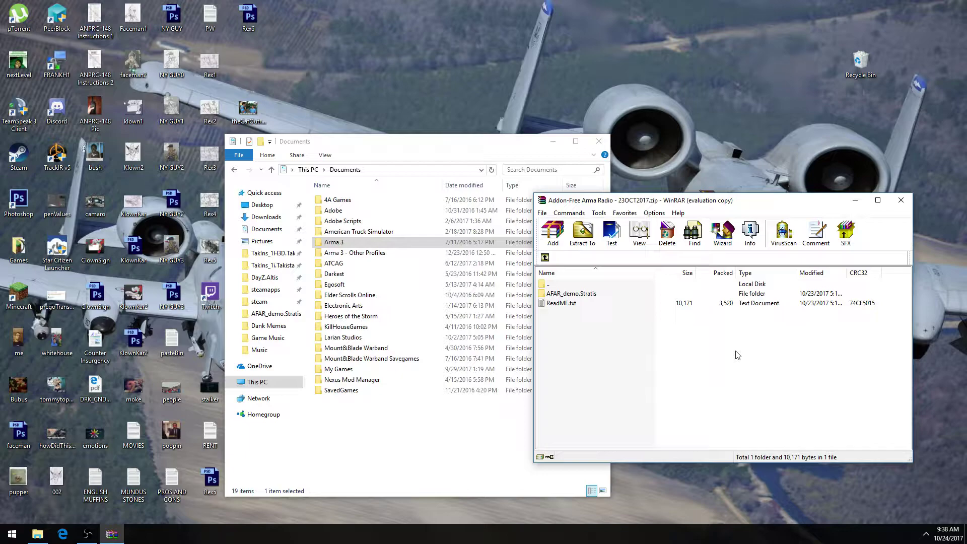
left_click(373, 242)
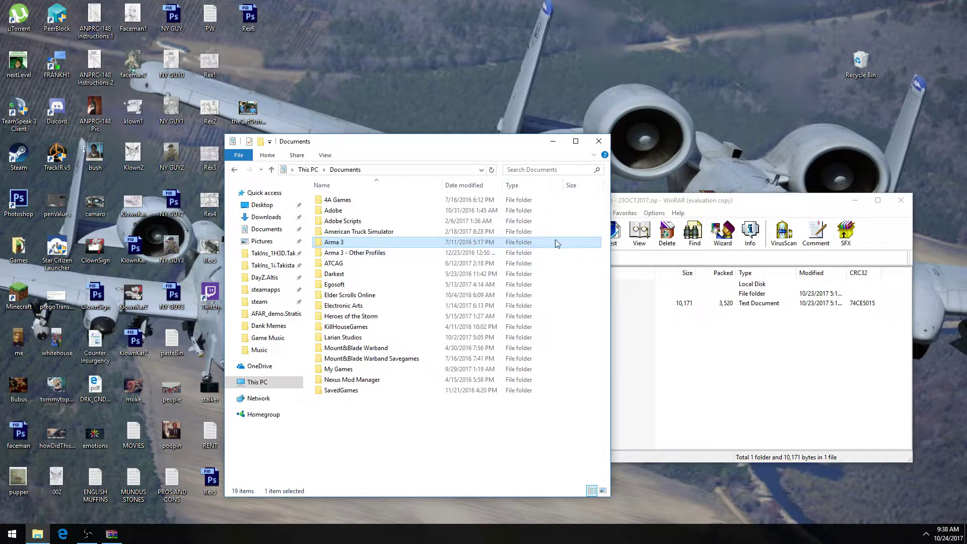
Go through Arma 3 - Other Profiles and Hustler into missions, scrolling its 61 folders.
left_click(856, 200)
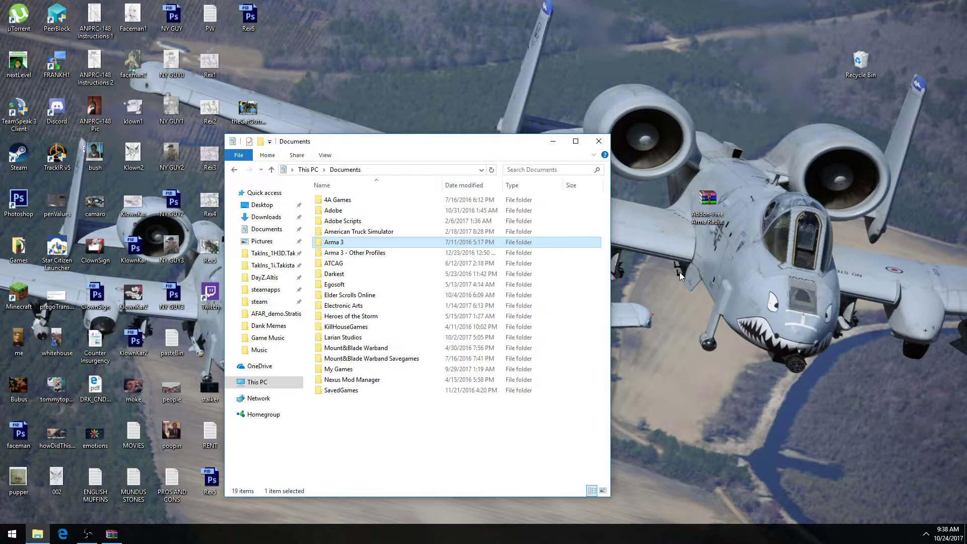
left_click(338, 256)
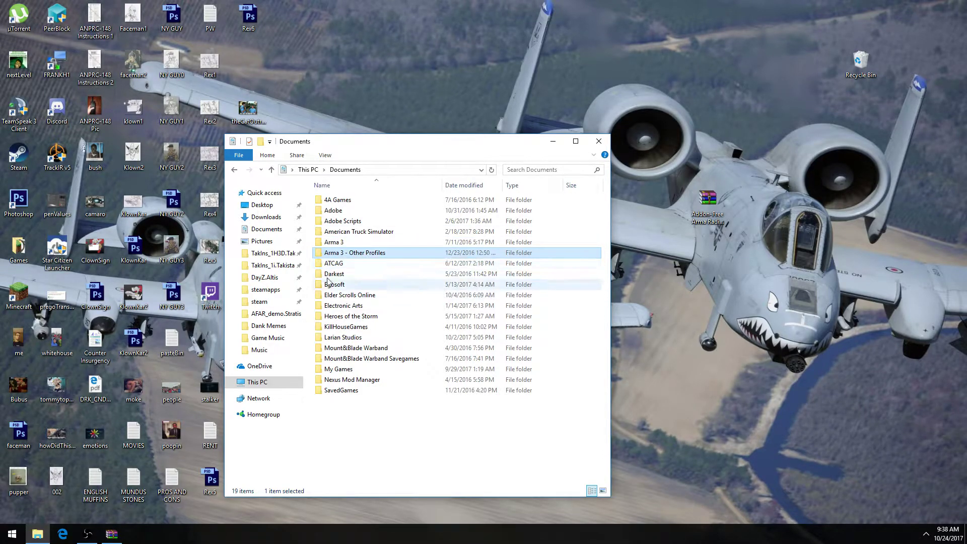
double_click(351, 254)
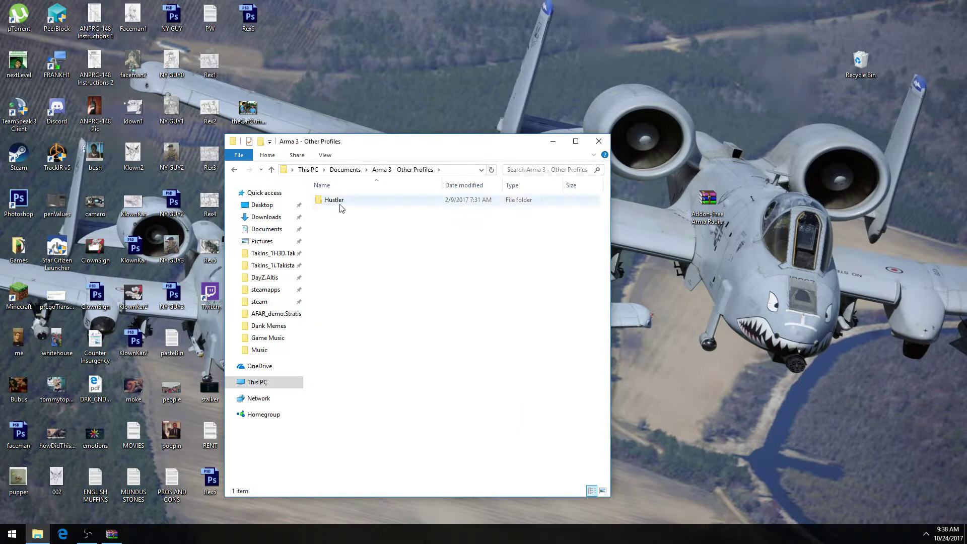
left_click(341, 204)
double_click(346, 206)
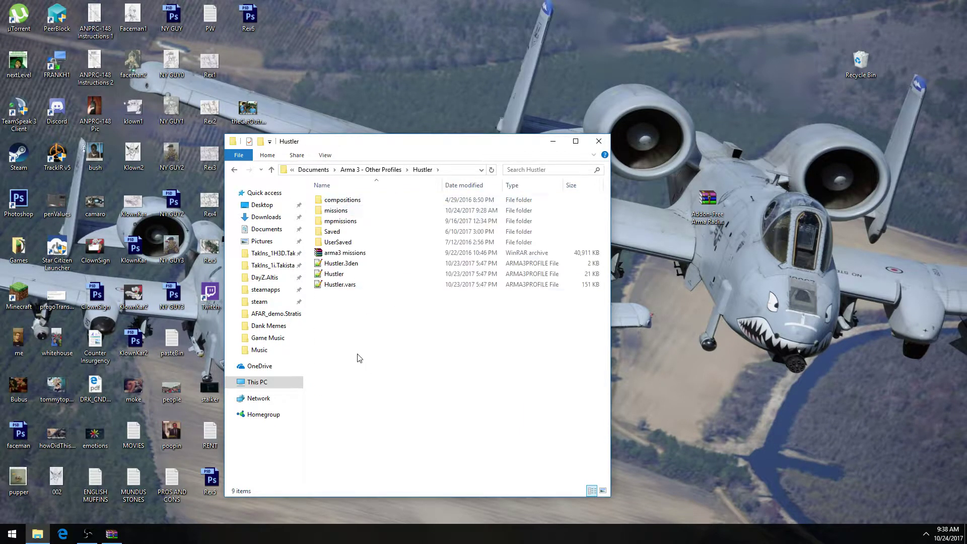
double_click(340, 214)
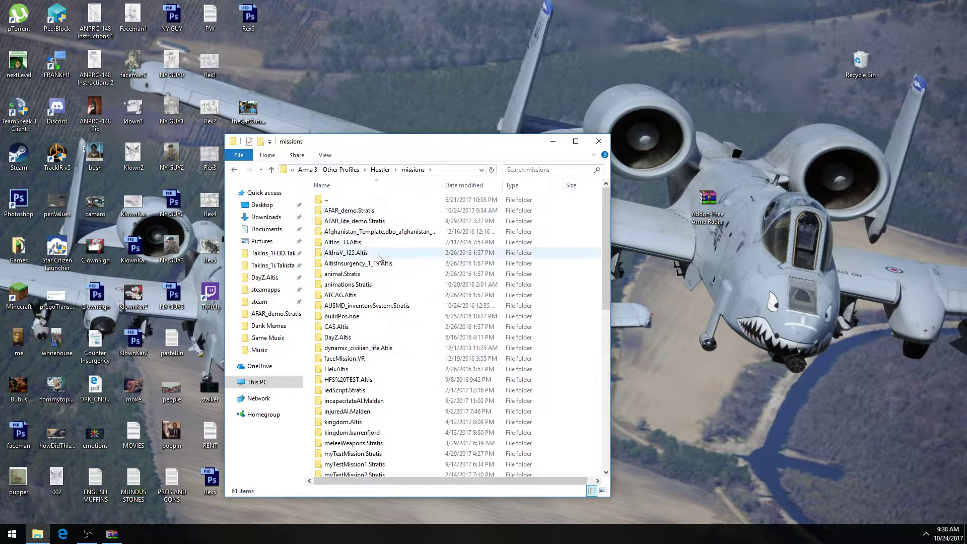
scroll(357, 220, "down", 12)
scroll(373, 433, "up", 12)
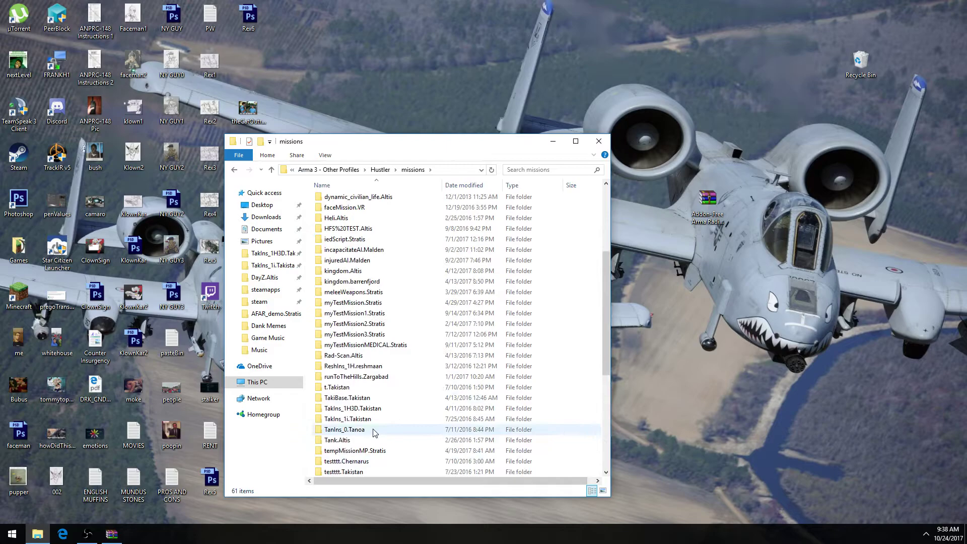
scroll(375, 435, "down", 10)
scroll(375, 435, "up", 10)
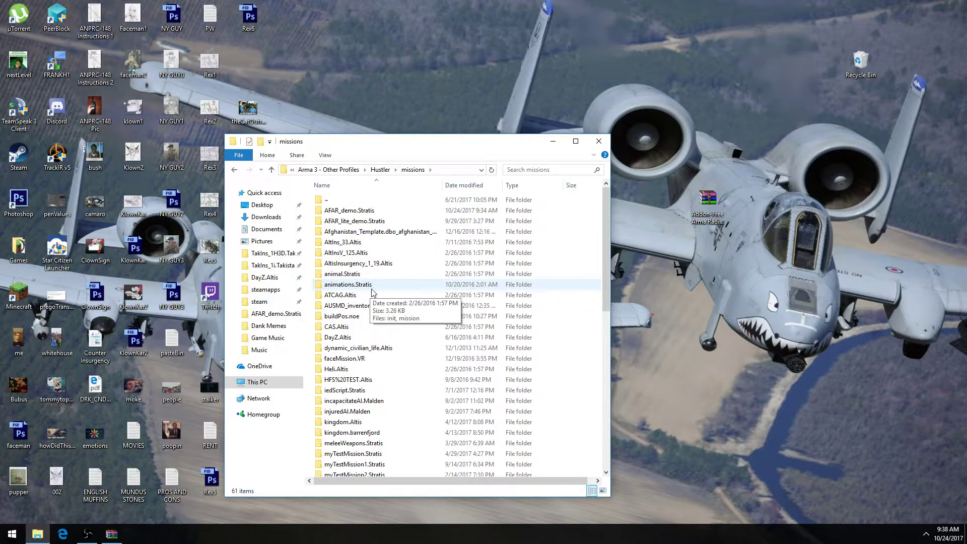
Copy AFAR_demo.Stratis from the archive into the Hustler missions folder, accepting the extraction prompt.
left_click(334, 215)
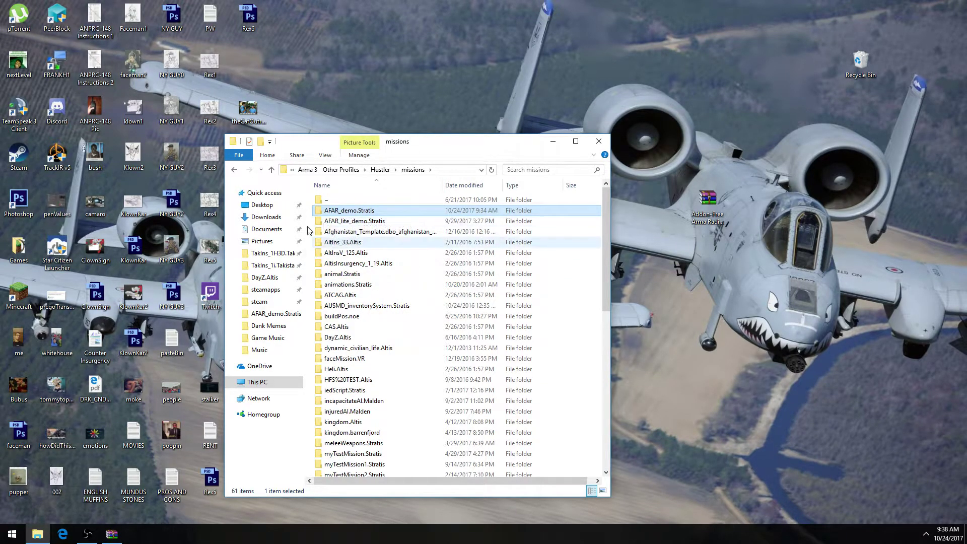
double_click(713, 211)
left_click_drag(571, 293, 362, 263)
left_click(770, 338)
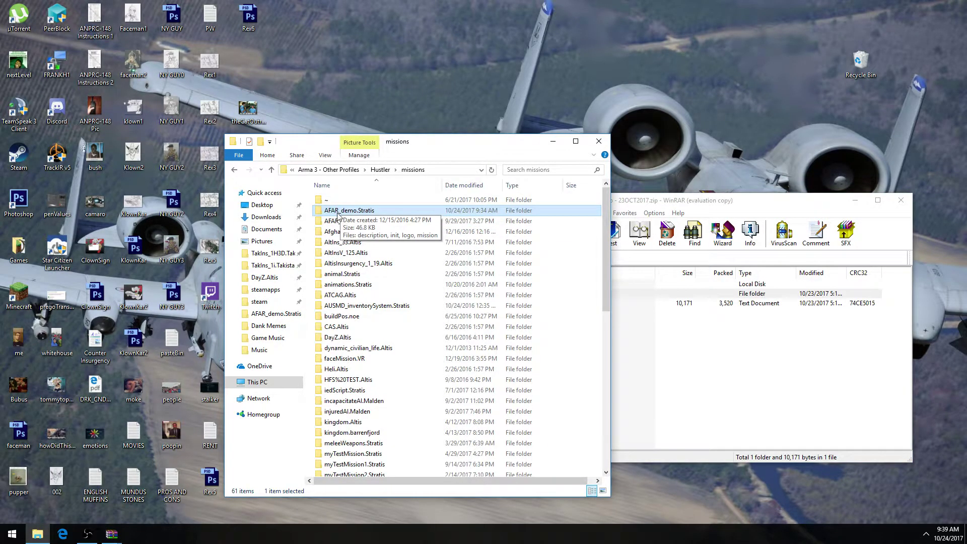
Open the AFAR_demo.Stratis folder showing description, init, logo and mission files.
double_click(372, 211)
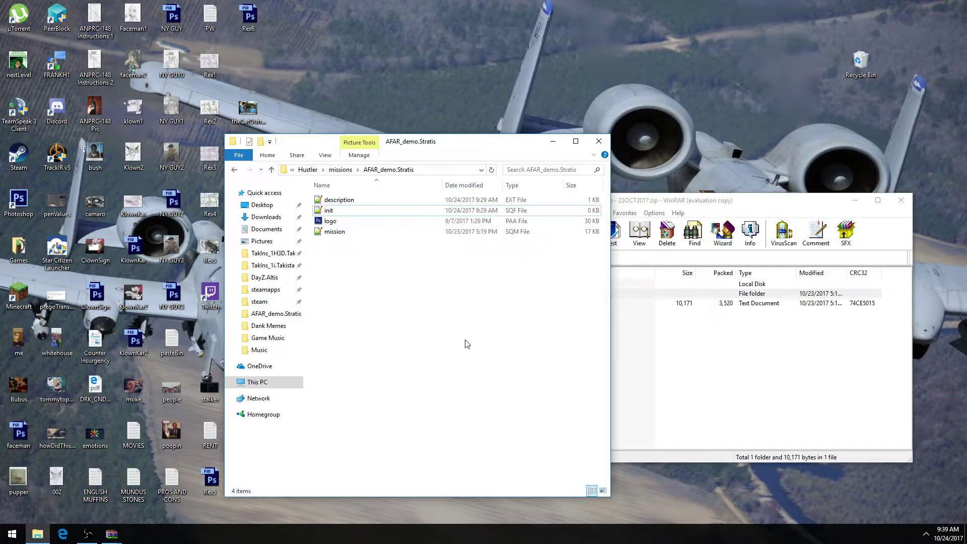
left_click(682, 394)
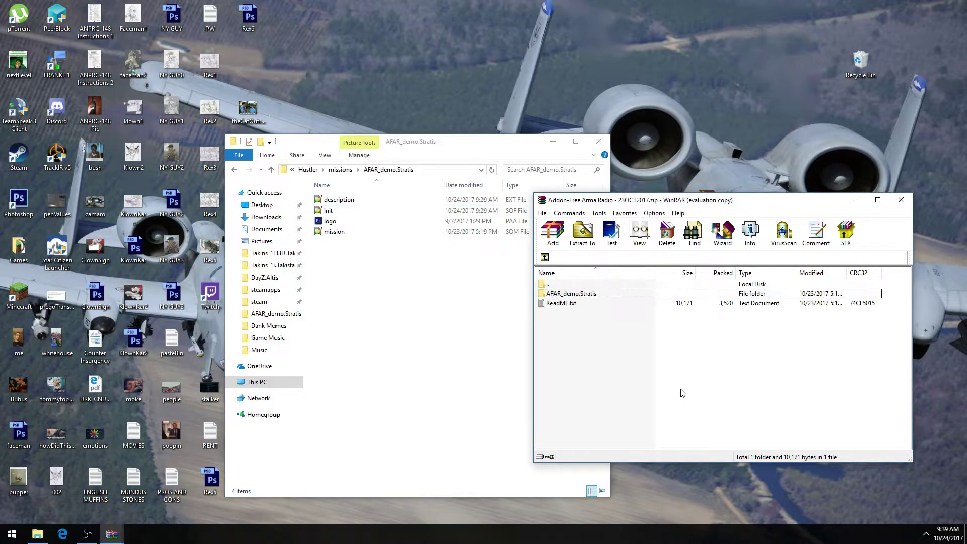
left_click(398, 362)
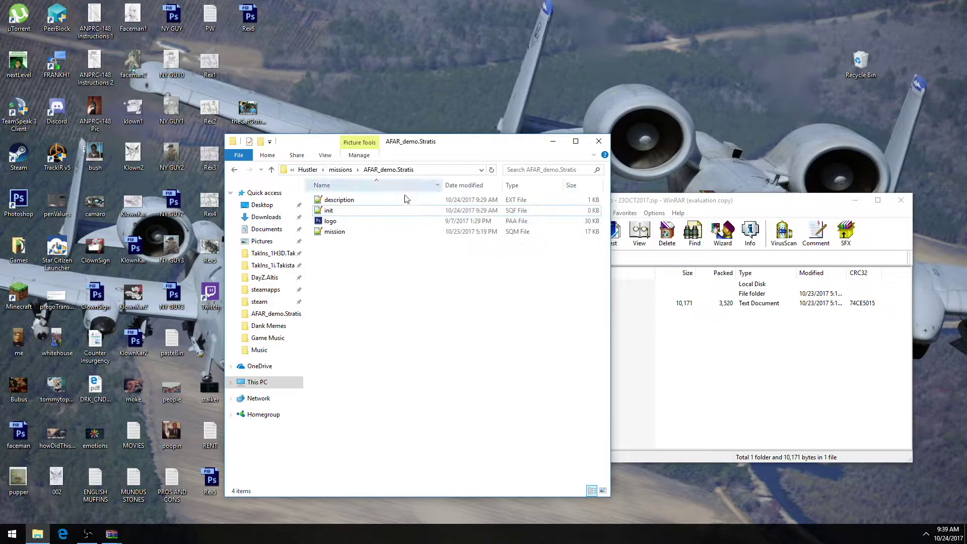
Inspect AFAR_demo.Stratis inside the archive and move the WinRAR window aside.
left_click(721, 357)
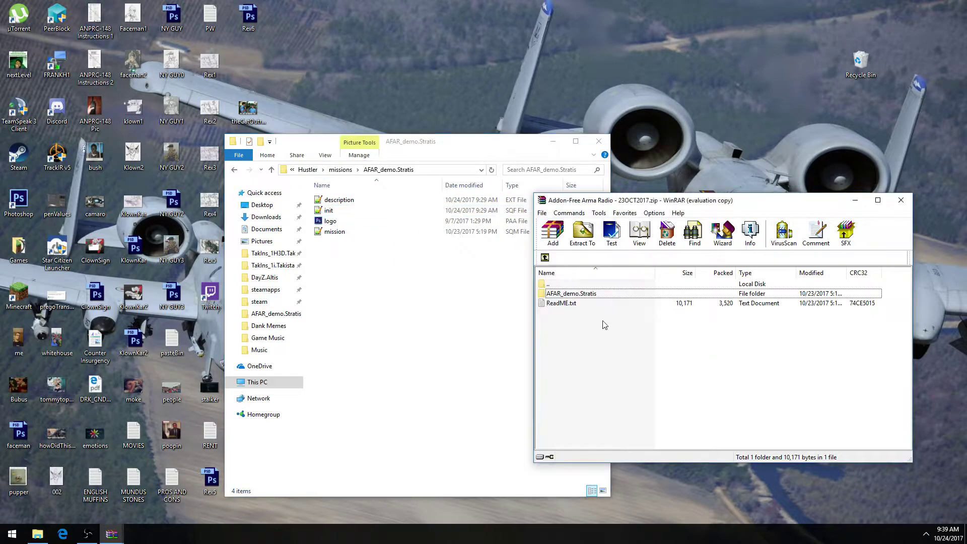
double_click(571, 295)
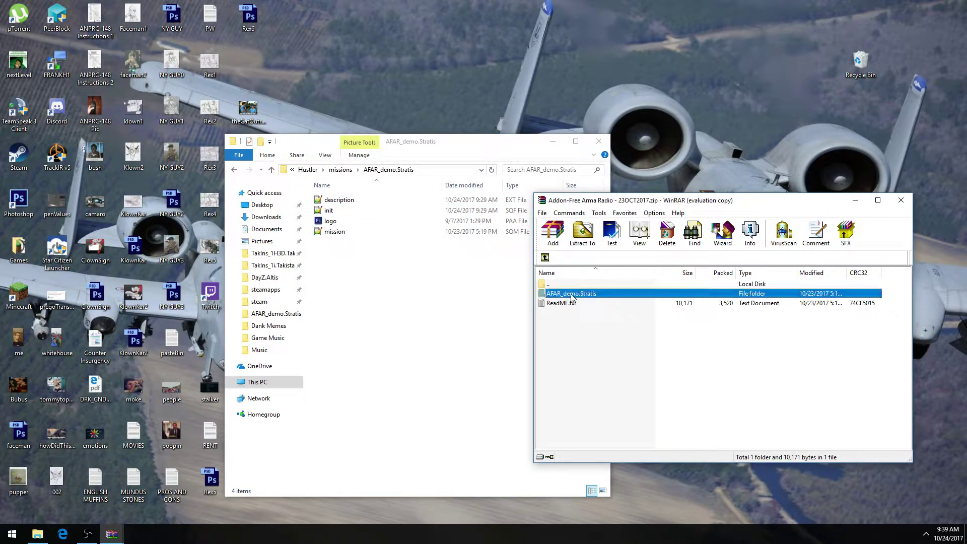
left_click(543, 258)
left_click_drag(694, 200, 729, 156)
left_click(704, 217)
left_click(705, 224)
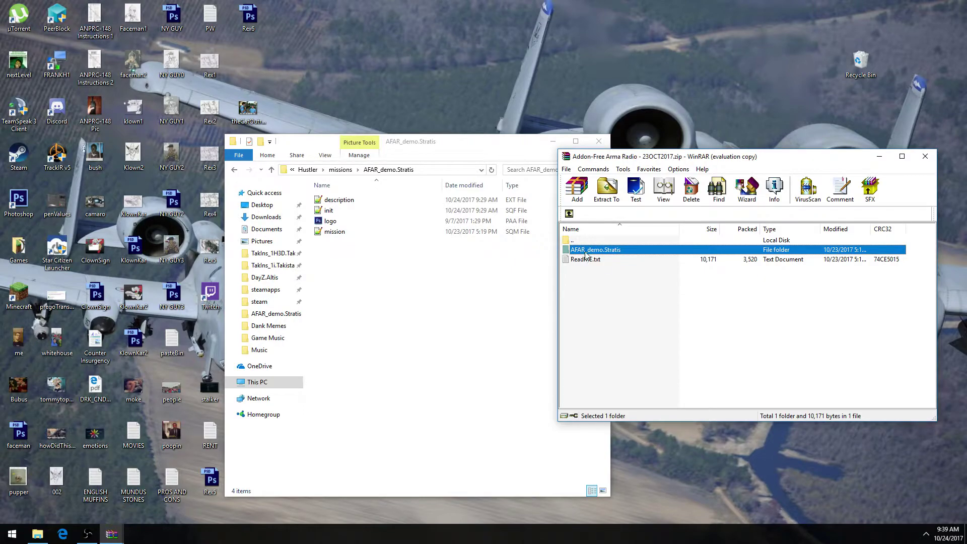
Drag the archive's AFAR folder into the AFAR_demo.Stratis mission folder.
double_click(595, 252)
left_click(592, 252)
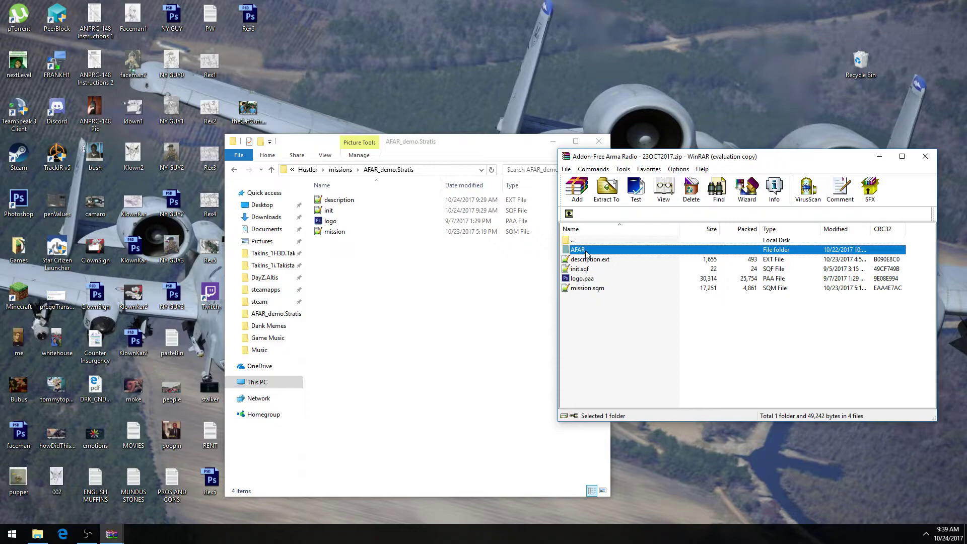
left_click_drag(587, 253, 384, 273)
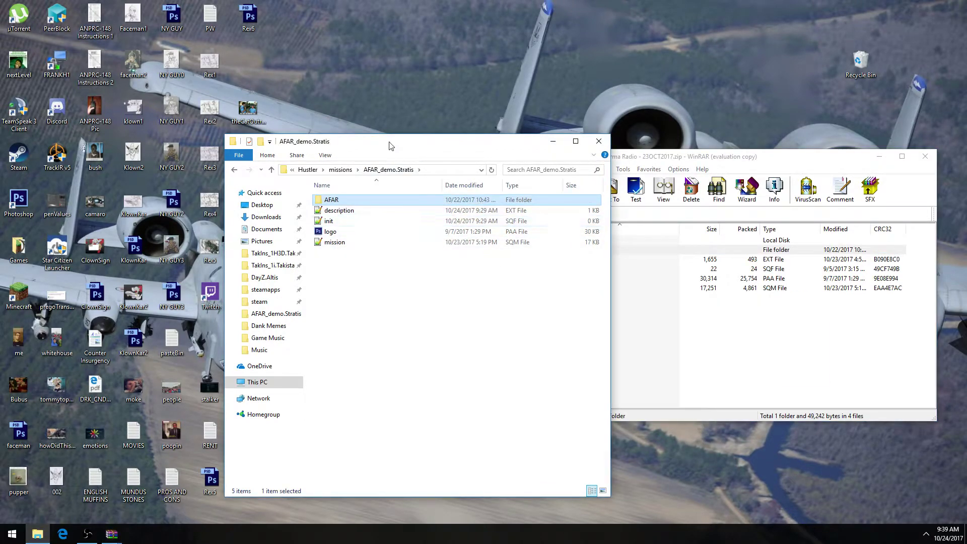
left_click_drag(392, 143, 299, 131)
left_click_drag(275, 265, 358, 363)
left_click_drag(248, 248, 345, 385)
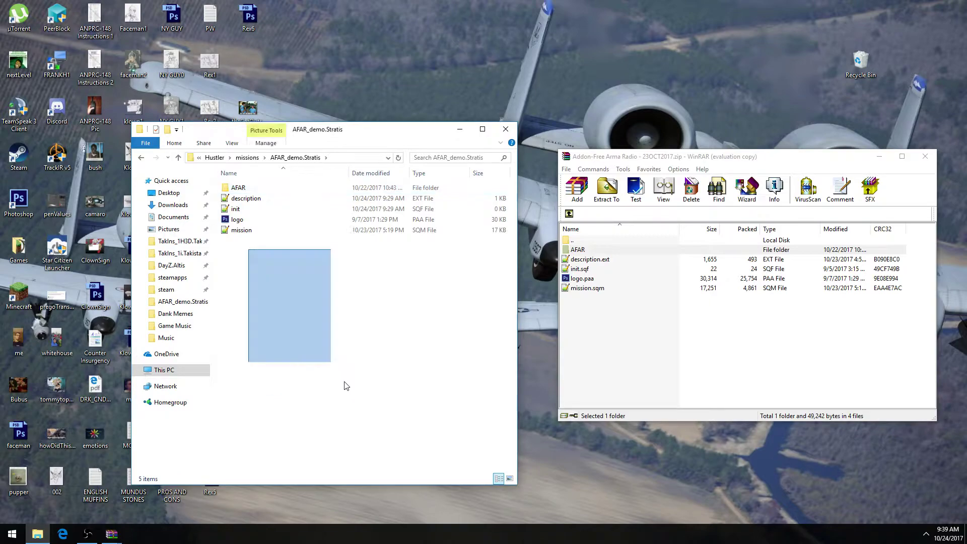
left_click_drag(276, 288, 399, 439)
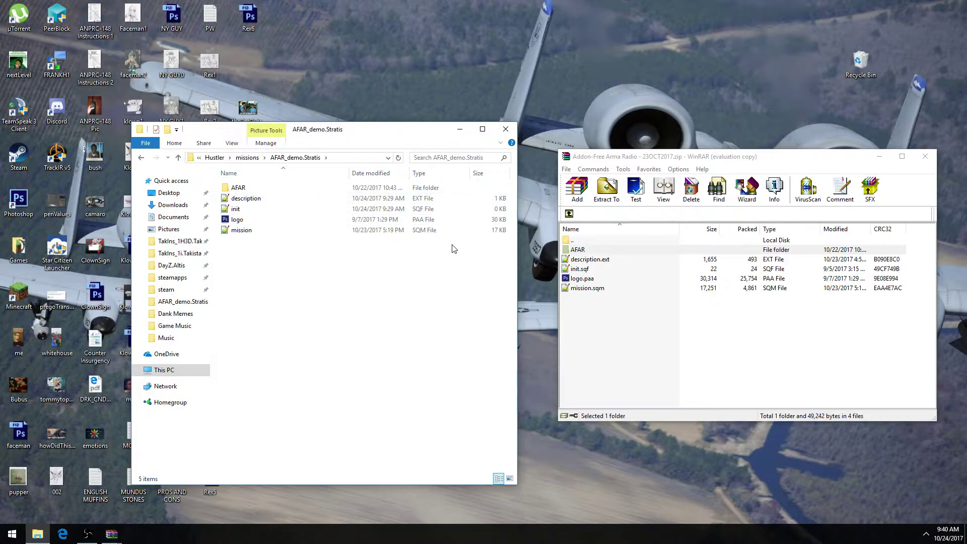
left_click_drag(290, 287, 341, 429)
Copy the execVM"AFAR\init.sqf"; line from the archive's init.sqf.
left_click(588, 270)
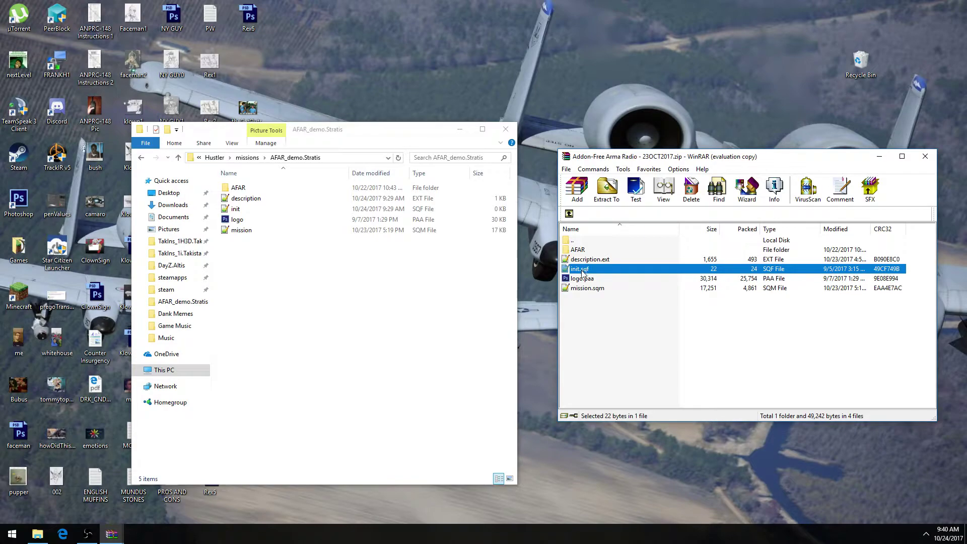
double_click(582, 271)
left_click_drag(201, 64, 21, 53)
key("ctrl+c")
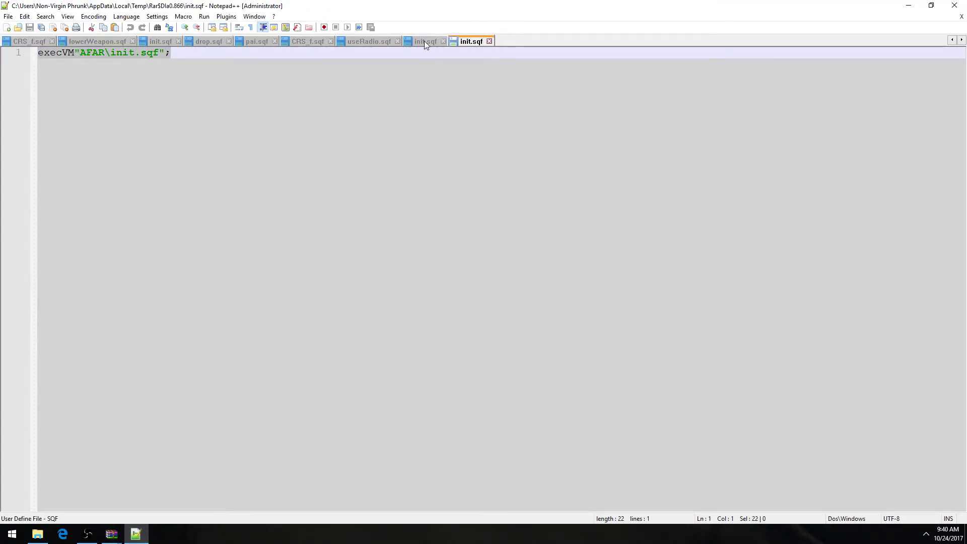
left_click(908, 5)
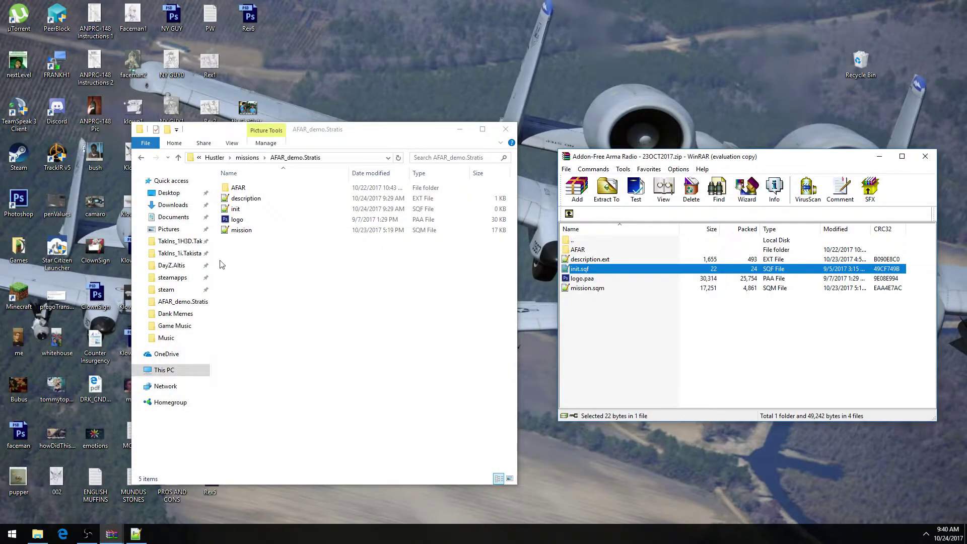
Paste the execVM line into the mission's own init.sqf.
double_click(234, 209)
key("ctrl+v")
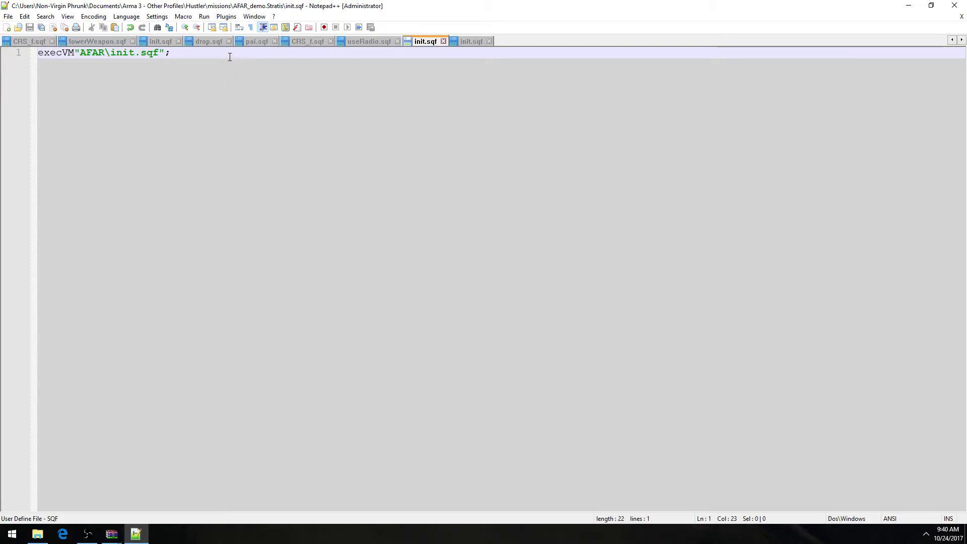
left_click(908, 5)
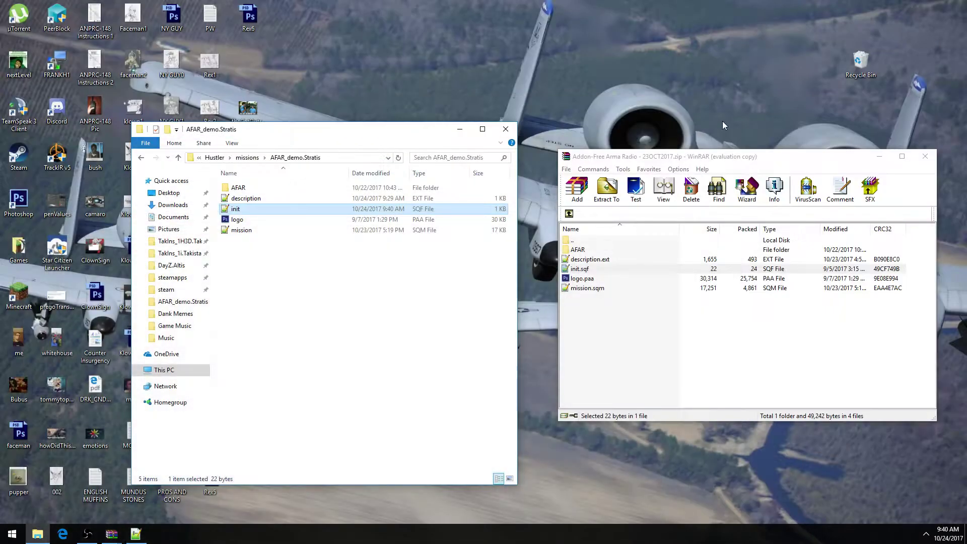
Select and copy lines 18 through 56 of the archive's description.ext.
double_click(591, 260)
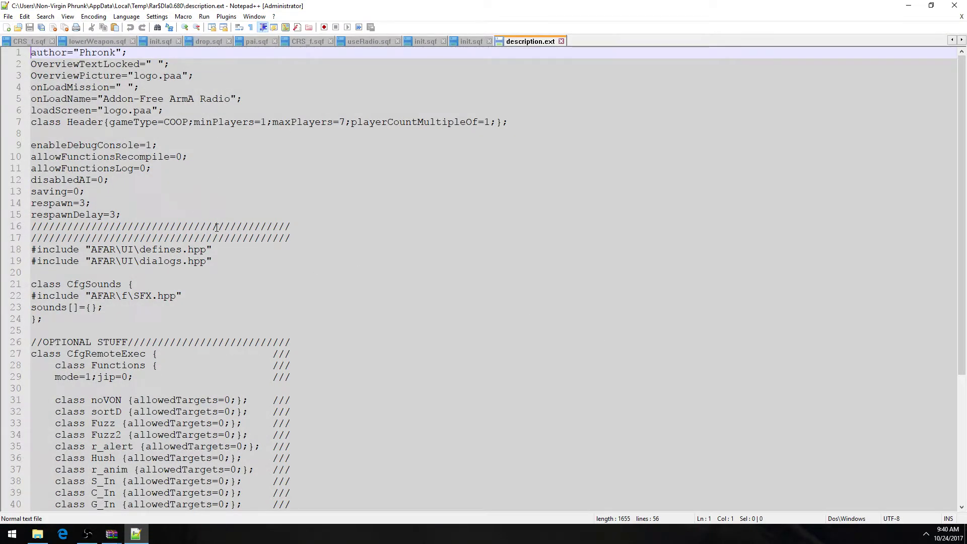
left_click(32, 249)
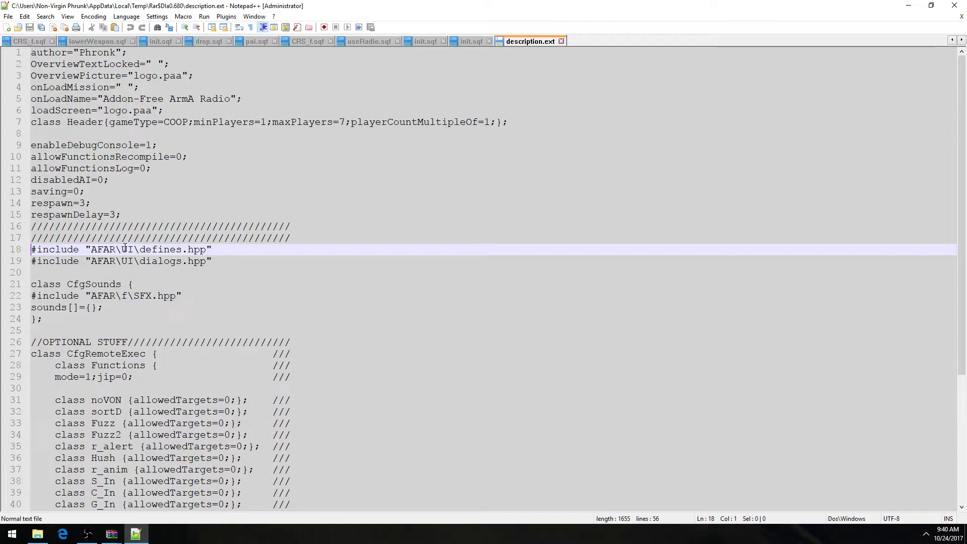
scroll(125, 247, "down", 6)
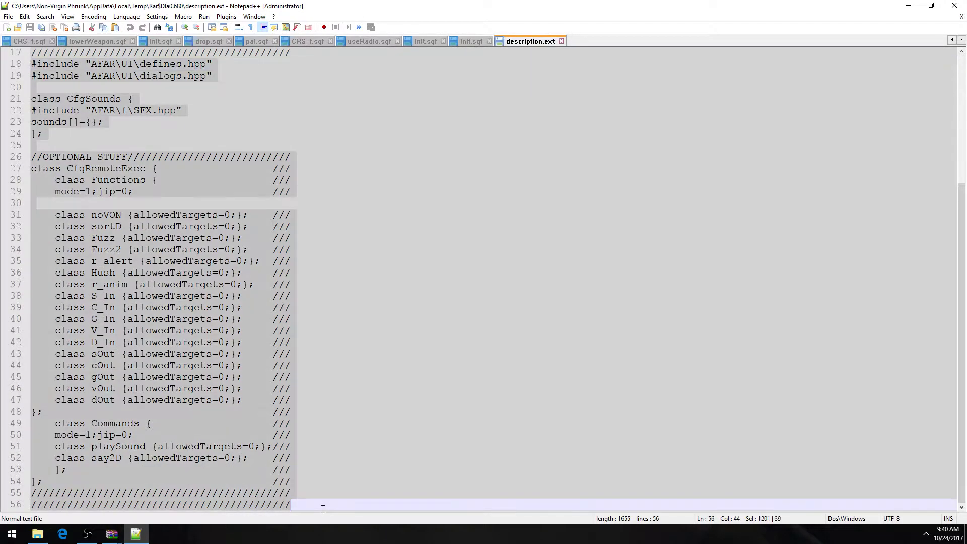
left_click(954, 5)
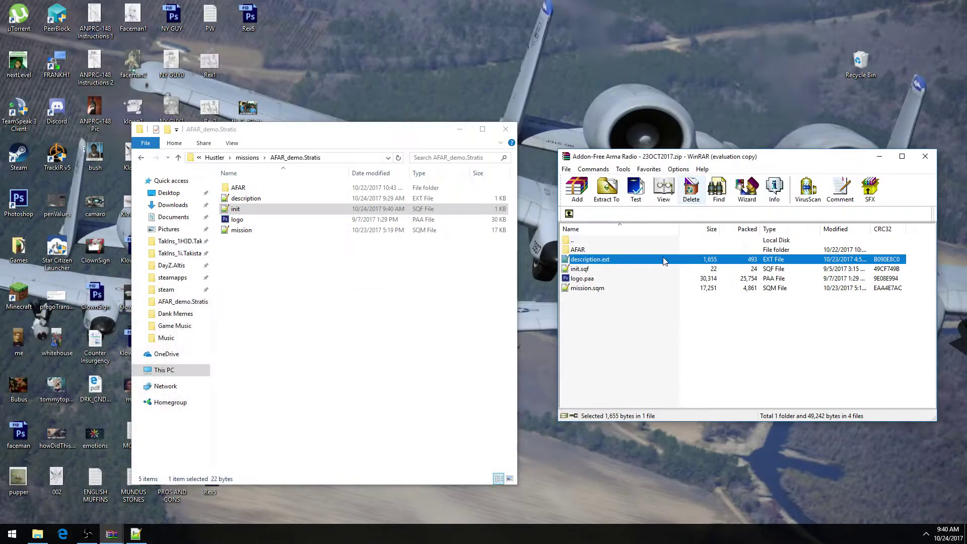
double_click(591, 259)
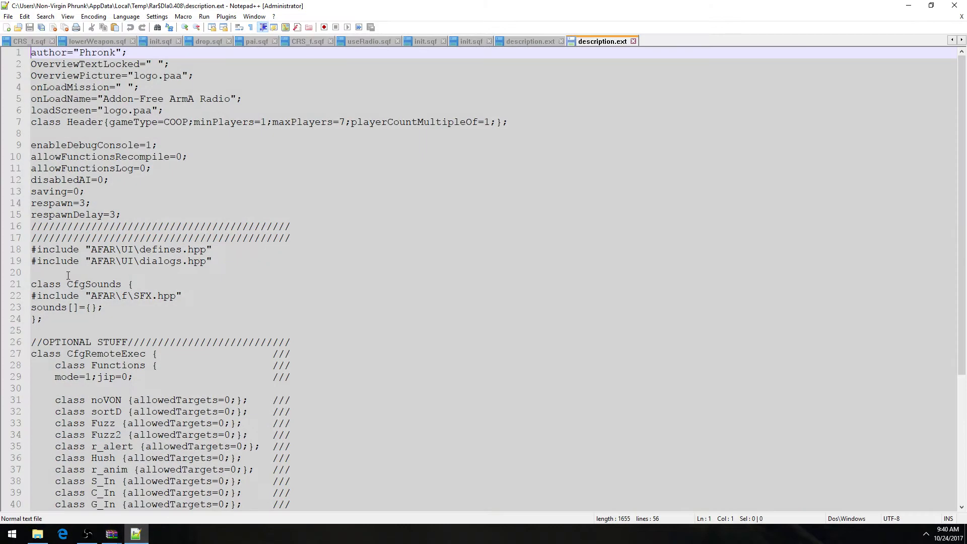
left_click(31, 226)
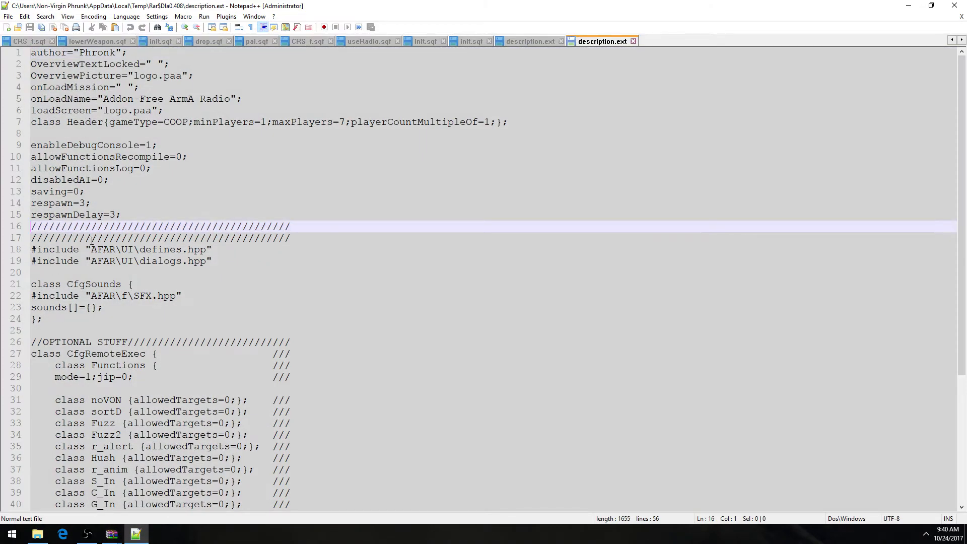
left_click(31, 249)
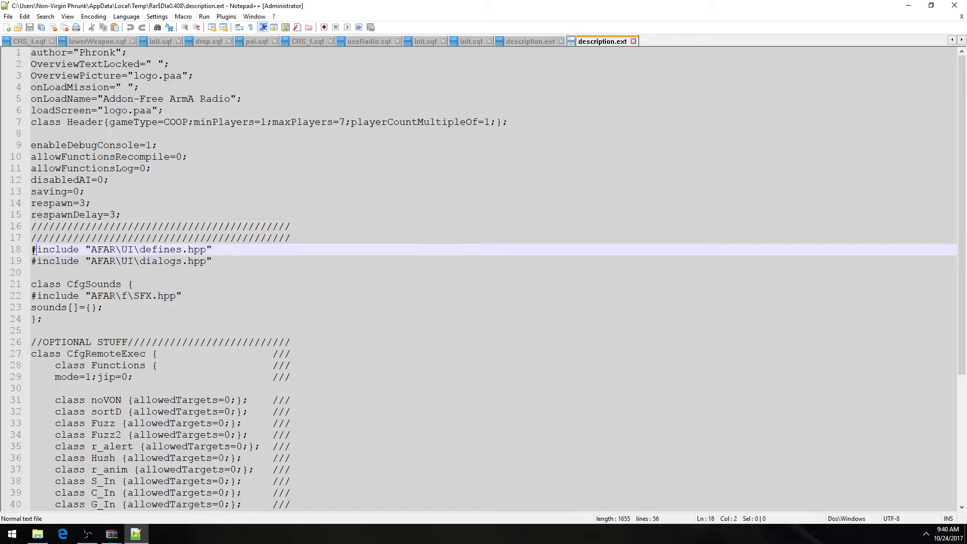
scroll(31, 249, "down", 6)
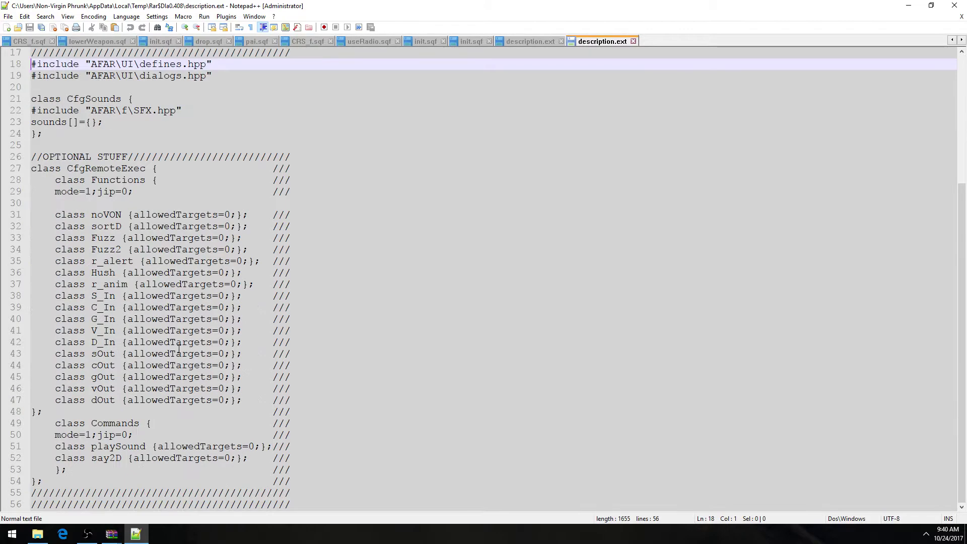
left_click(322, 504, "shift")
key("ctrl+c")
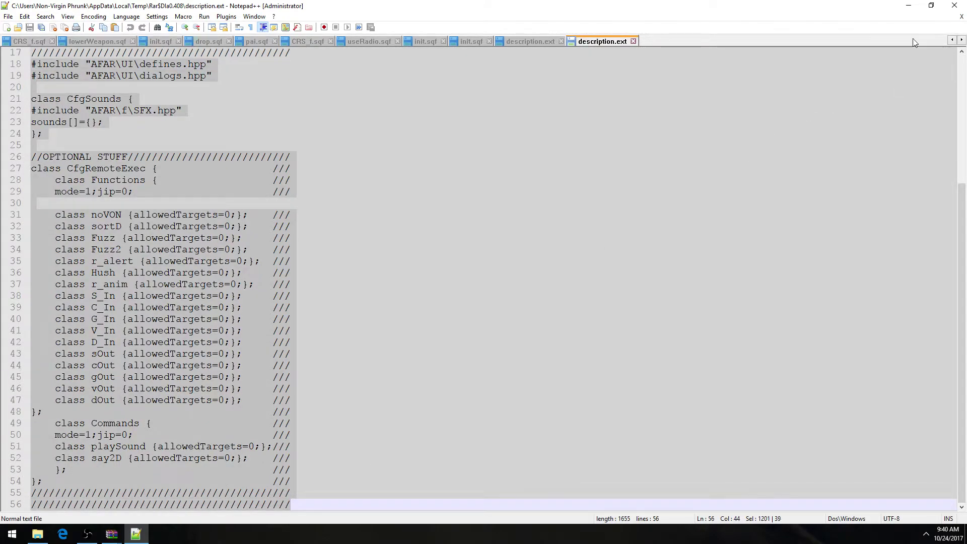
left_click(908, 5)
Paste the copied AFAR block below line 17 of the mission's description.ext and save.
left_click(251, 200)
double_click(251, 199)
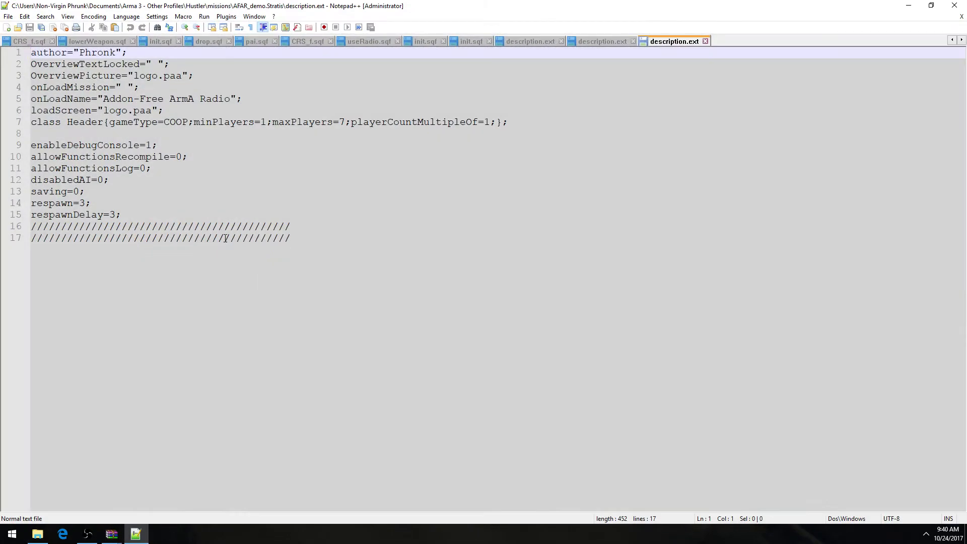
key("ctrl+End")
key("Return")
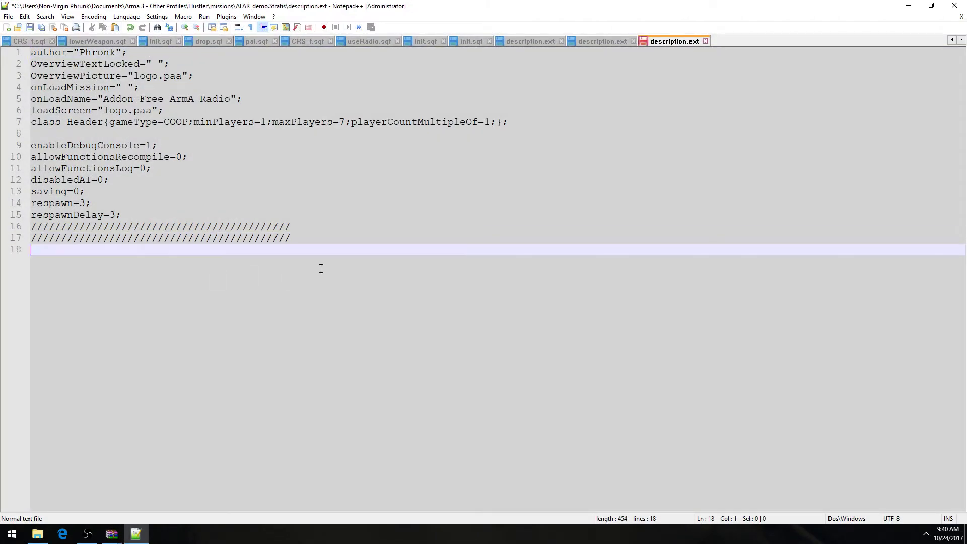
key("ctrl+v")
key("ctrl+s")
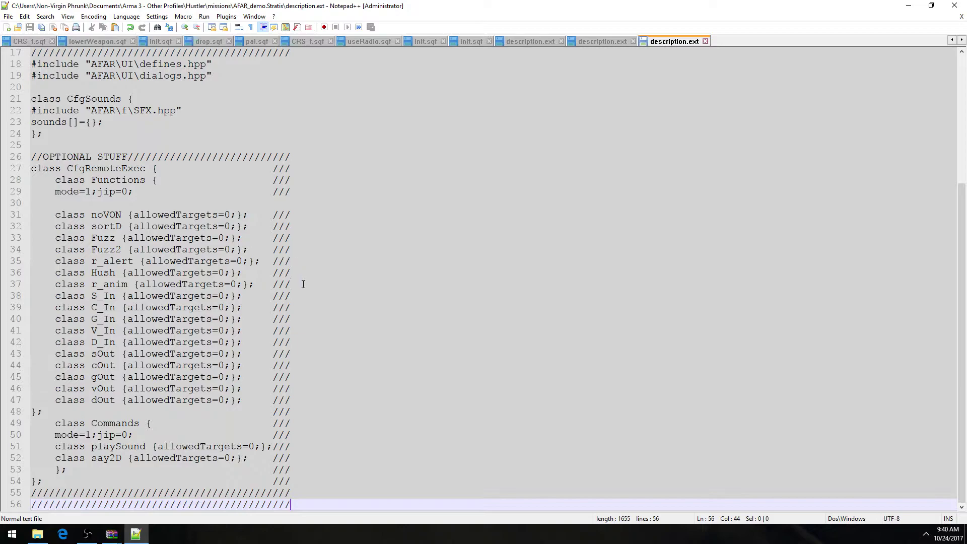
Review the saved description.ext, from settings lines 1–15 down through the pasted block.
scroll(297, 252, "up", 6)
left_click_drag(148, 216, 31, 52)
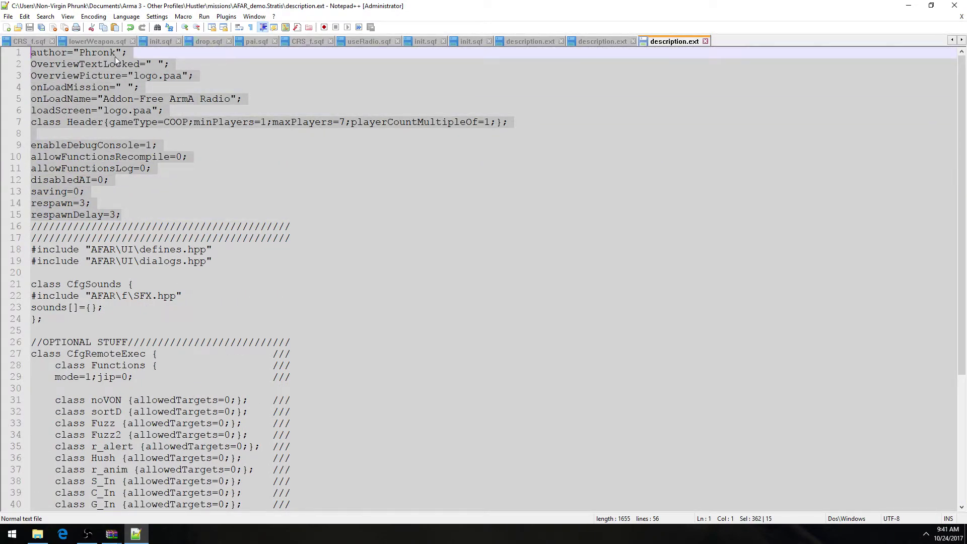
left_click(144, 210)
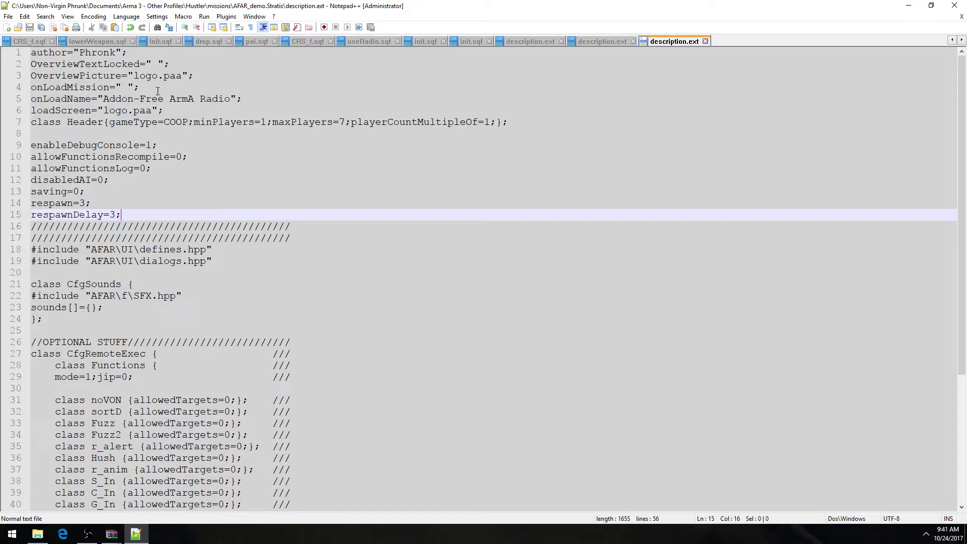
scroll(53, 136, "down", 5)
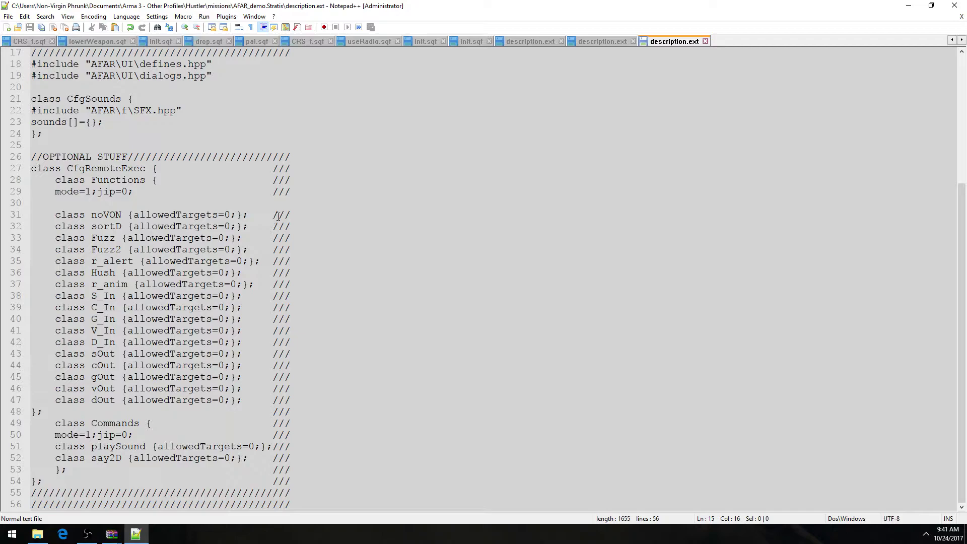
left_click(908, 6)
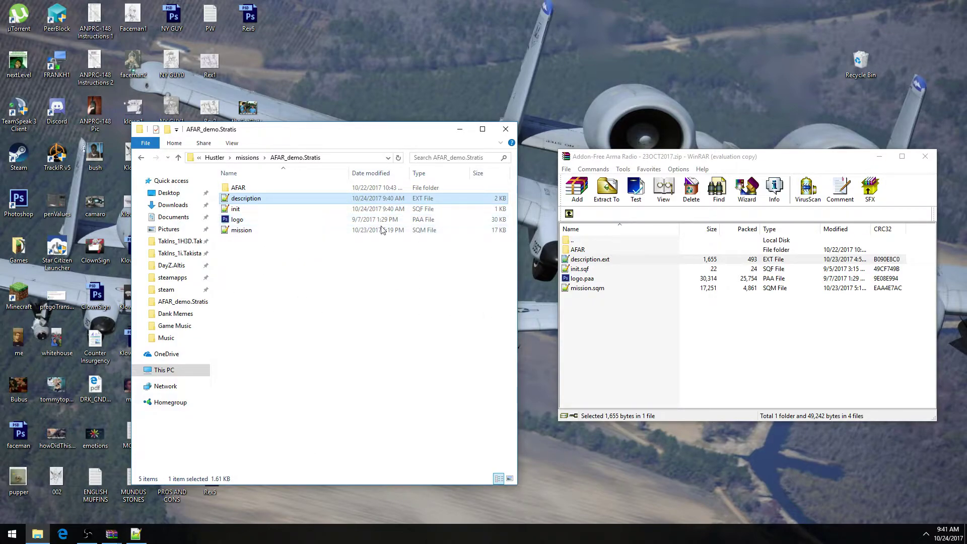
double_click(267, 198)
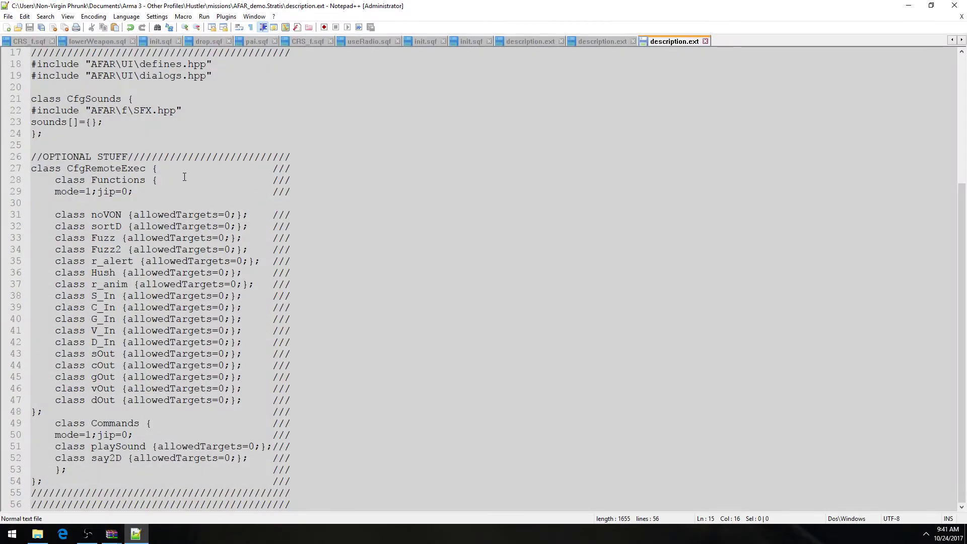
scroll(82, 113, "up", 3)
left_click_drag(214, 180, 31, 168)
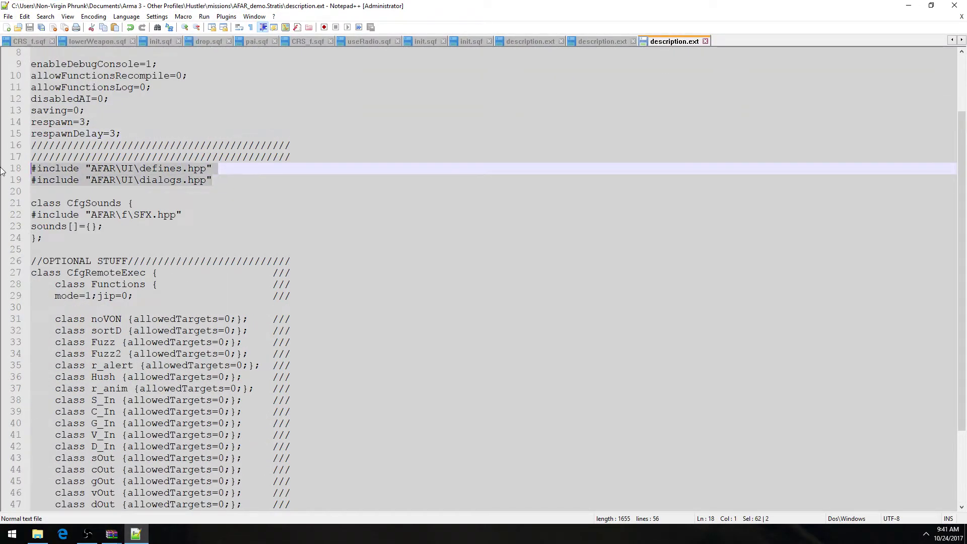
left_click_drag(43, 238, 32, 203)
left_click(206, 216)
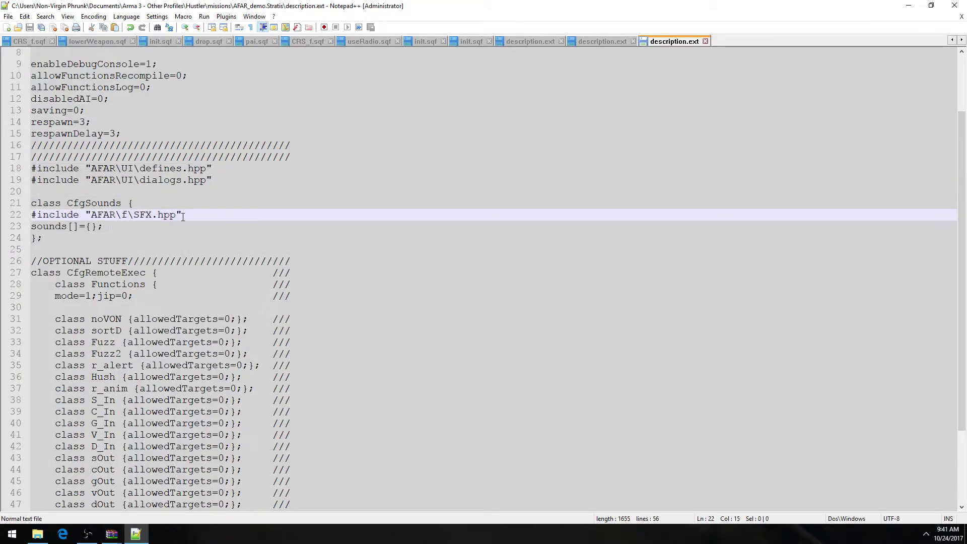
key("shift+Home")
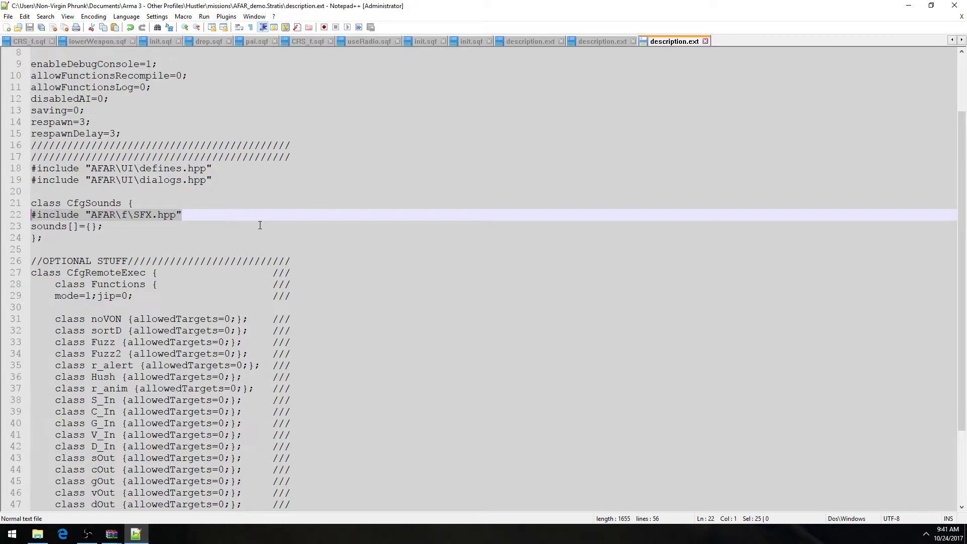
left_click_drag(31, 226, 31, 203)
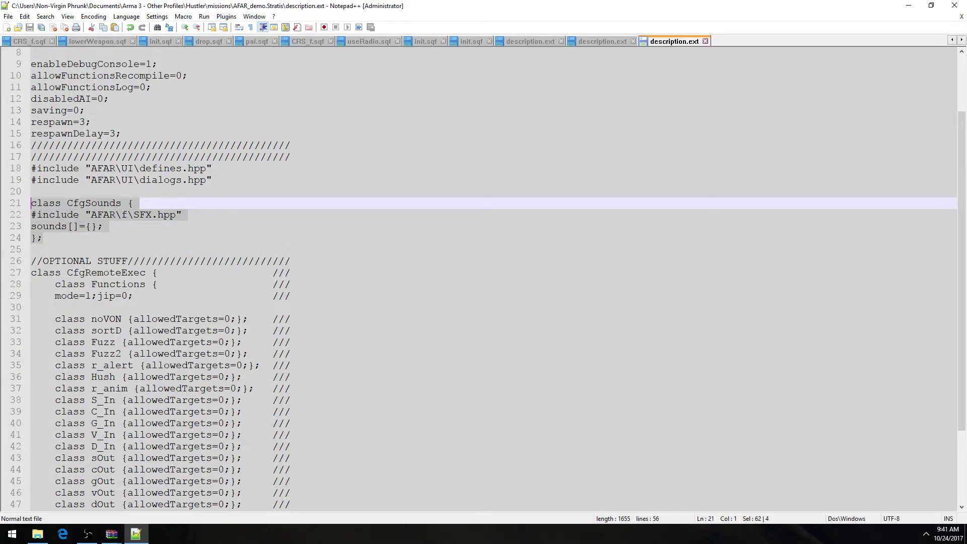
left_click(133, 203)
left_click_drag(134, 203, 24, 208)
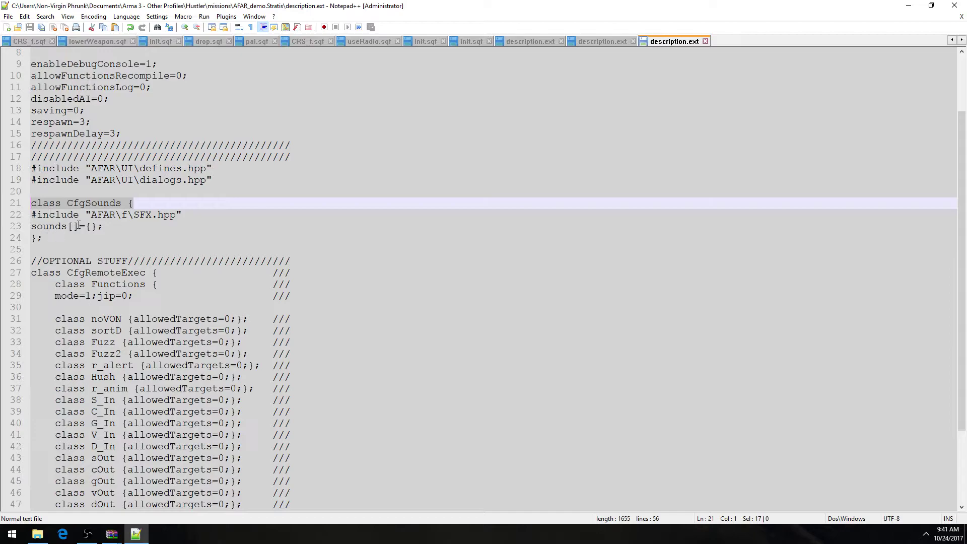
left_click(211, 213)
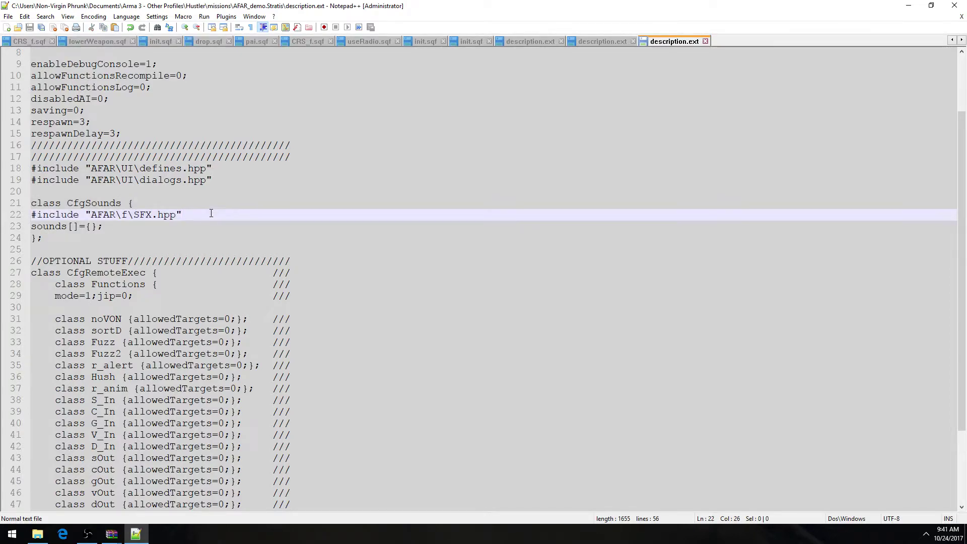
key("shift+Home")
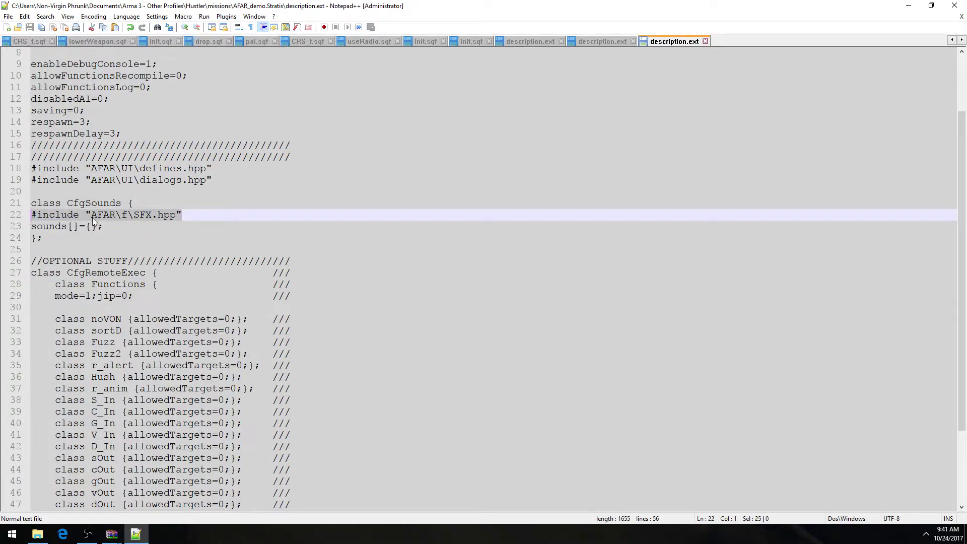
left_click(119, 226)
key("shift+Home")
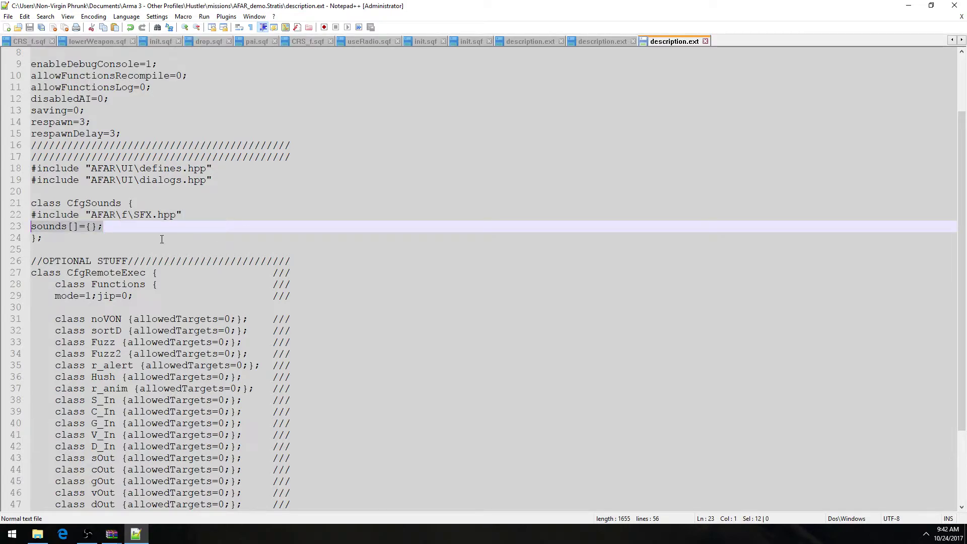
left_click(196, 217)
scroll(131, 241, "down", 2)
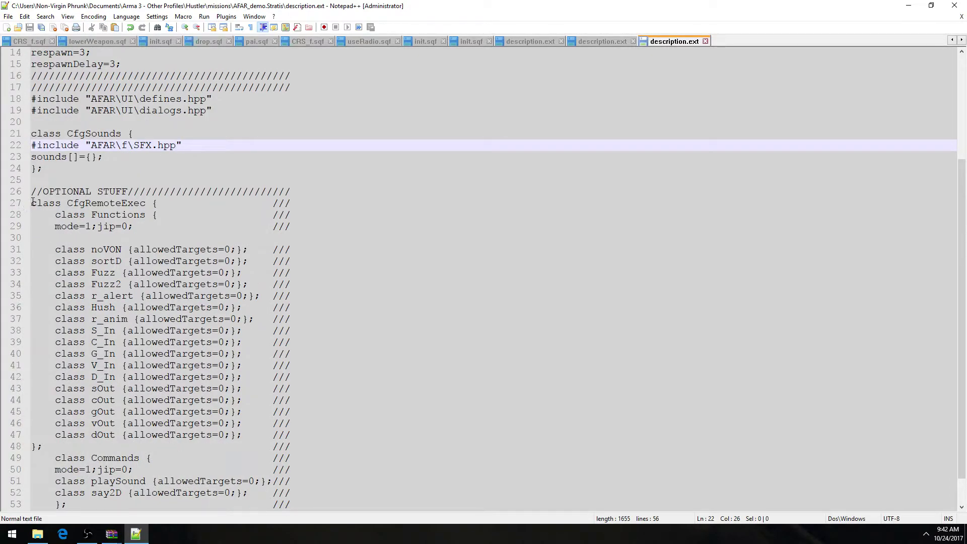
left_click_drag(32, 202, 90, 476)
scroll(154, 260, "down", 1)
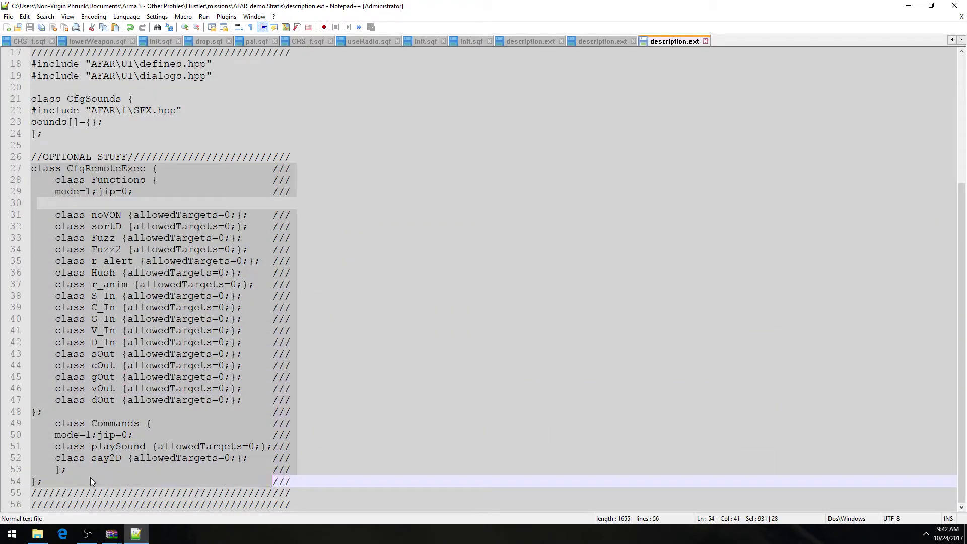
triple_click(89, 476)
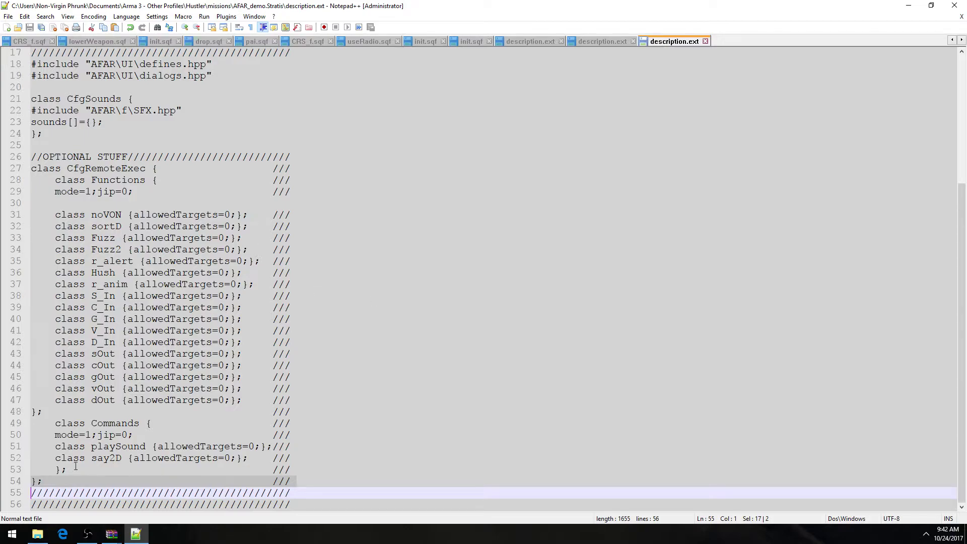
left_click_drag(52, 486, 31, 168)
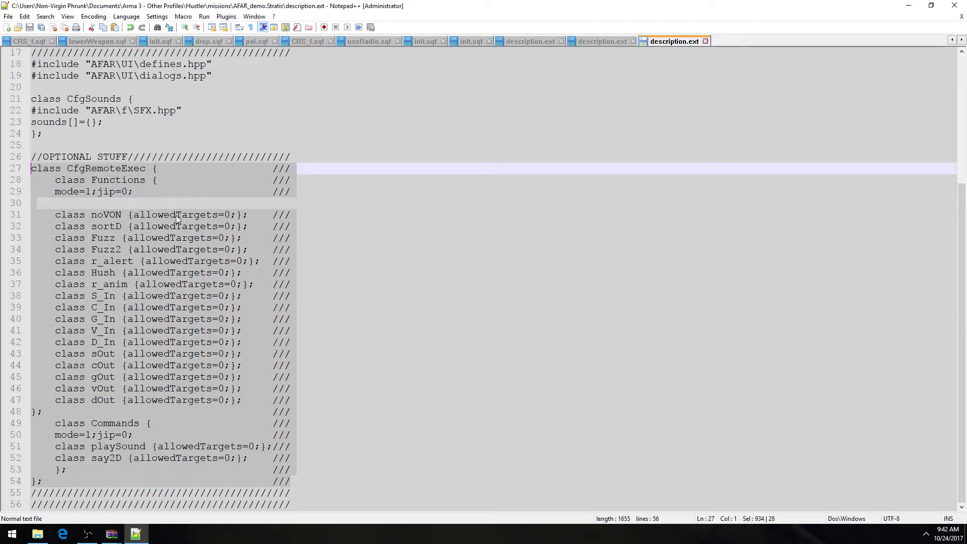
Check init.sqf, description.ext, logo.paa and the AFAR folder in the archive listing.
left_click(907, 8)
left_click(589, 269)
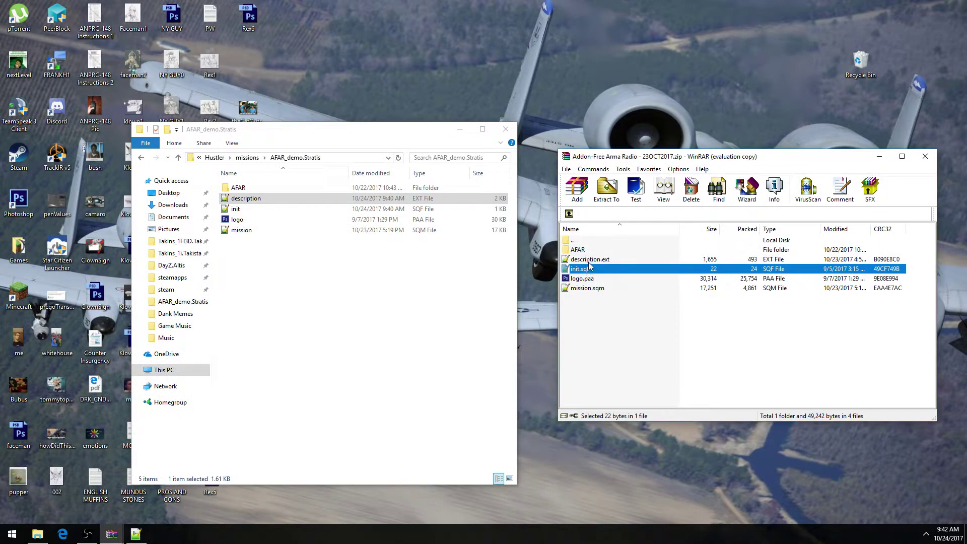
left_click(589, 261)
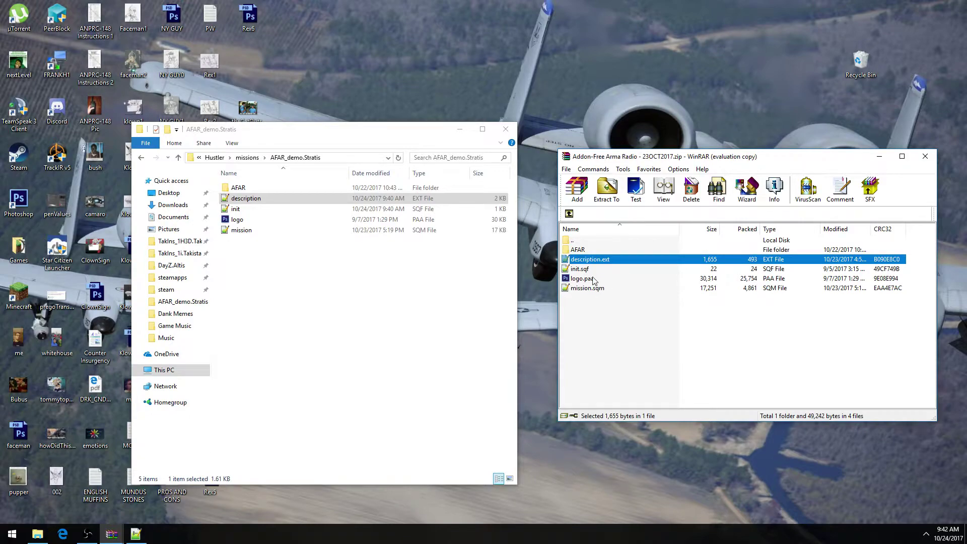
left_click(593, 280)
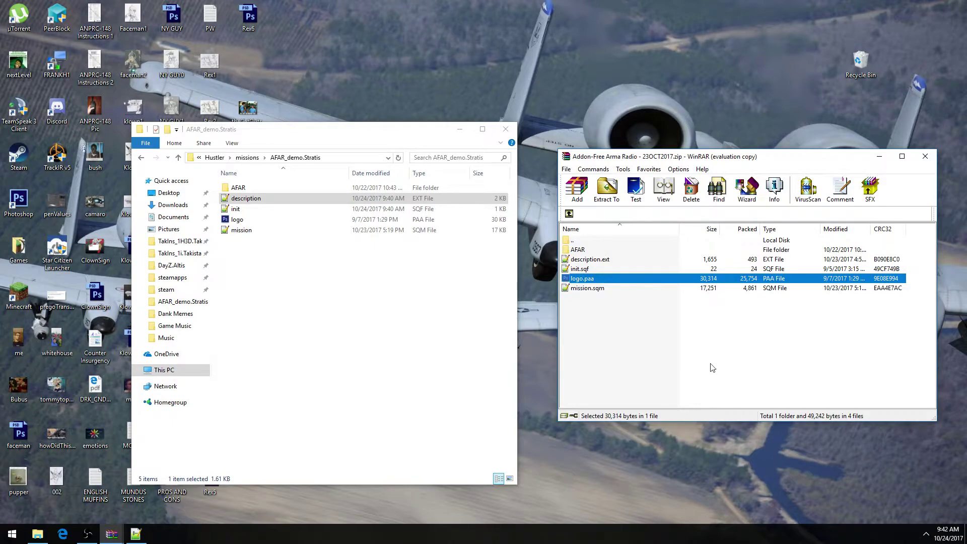
left_click(587, 250)
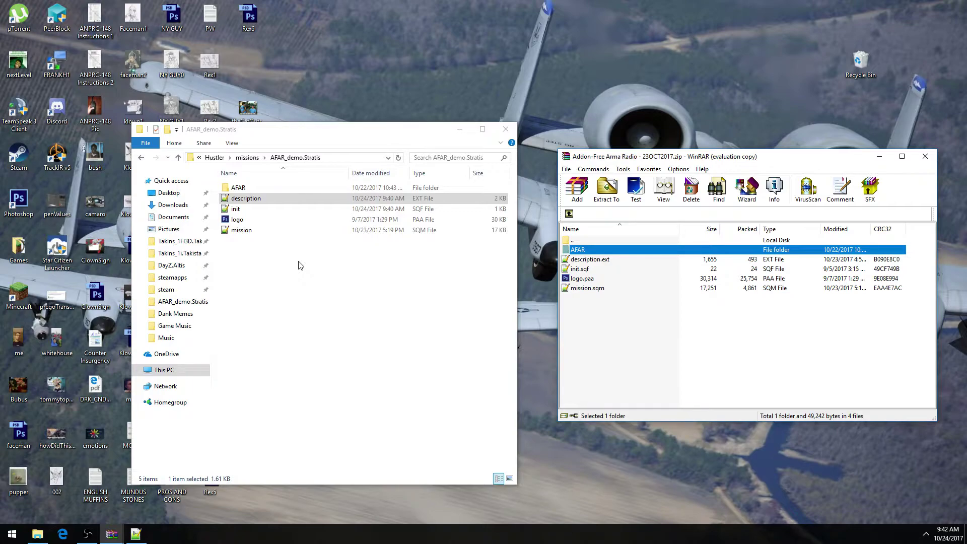
Open the mission's extracted AFAR folder in File Explorer.
double_click(263, 188)
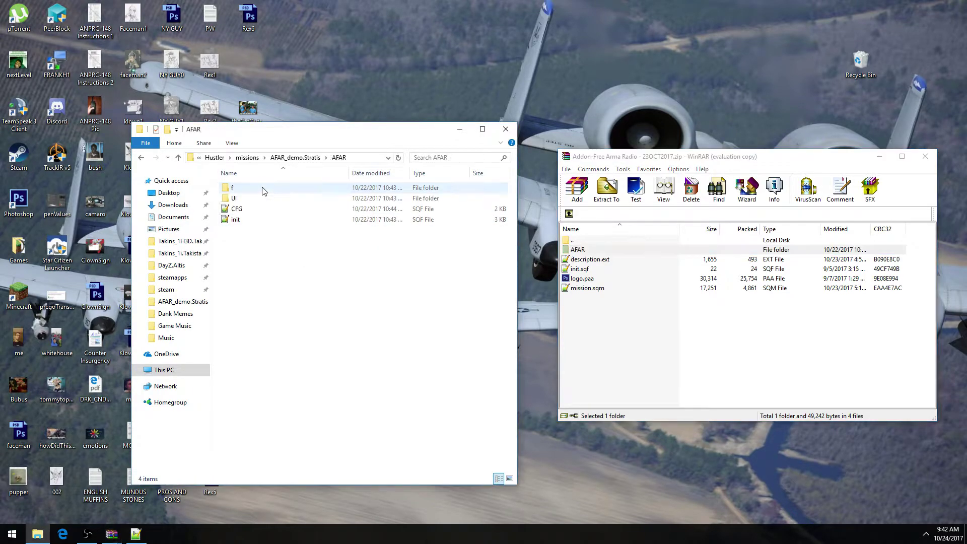
left_click(247, 214)
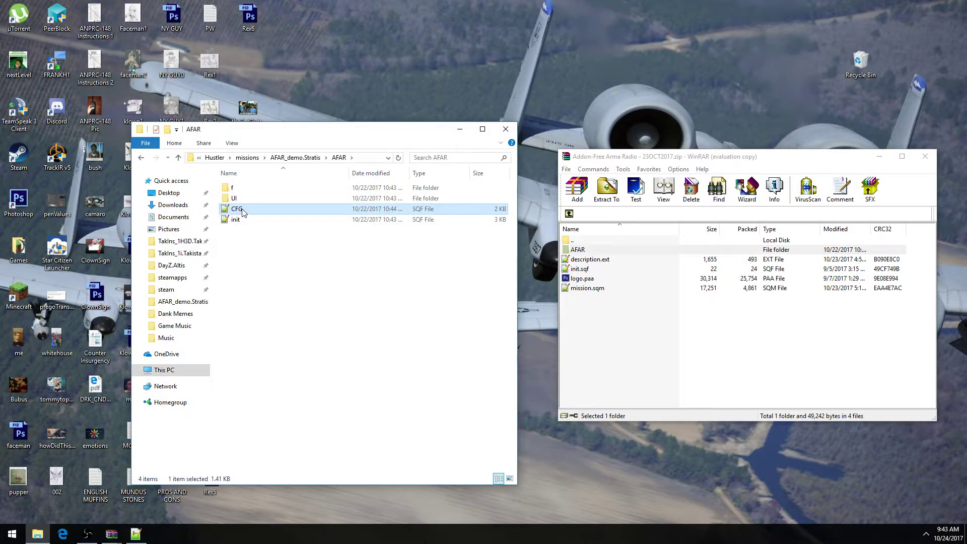
left_click(295, 157)
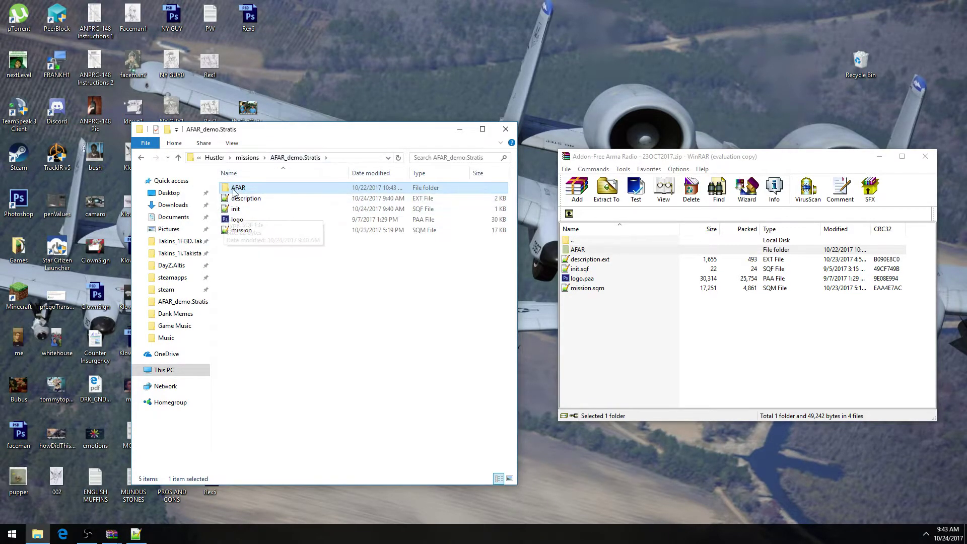
double_click(238, 190)
key("alt+Left")
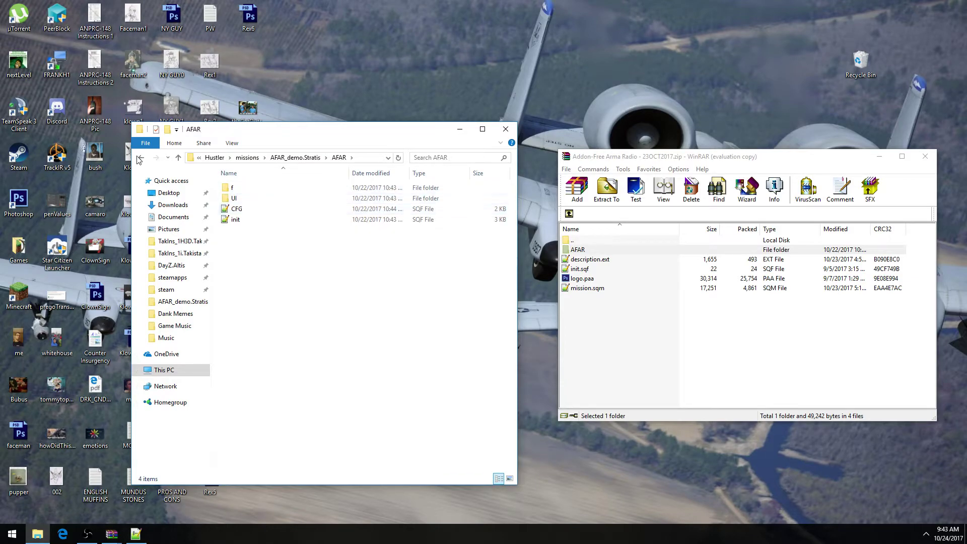
left_click_drag(268, 267, 354, 356)
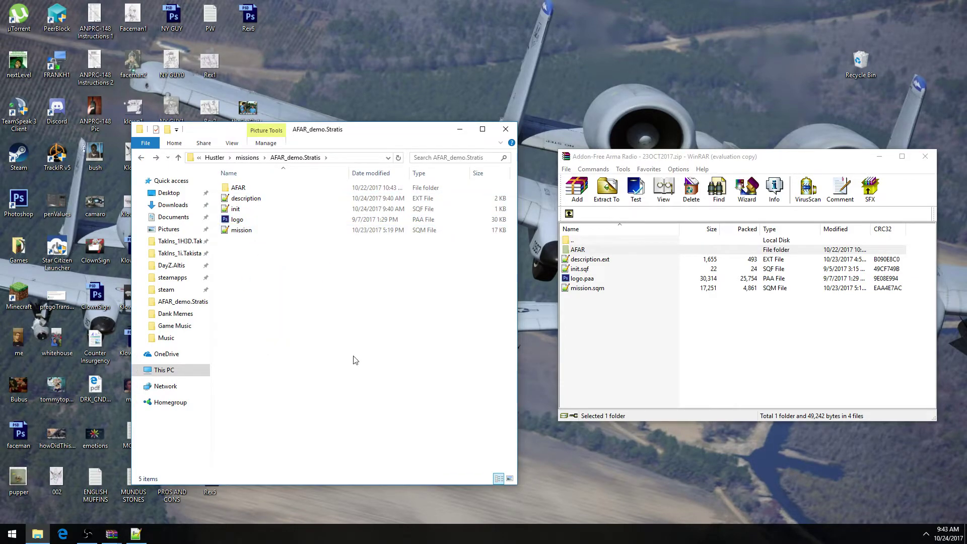
double_click(241, 191)
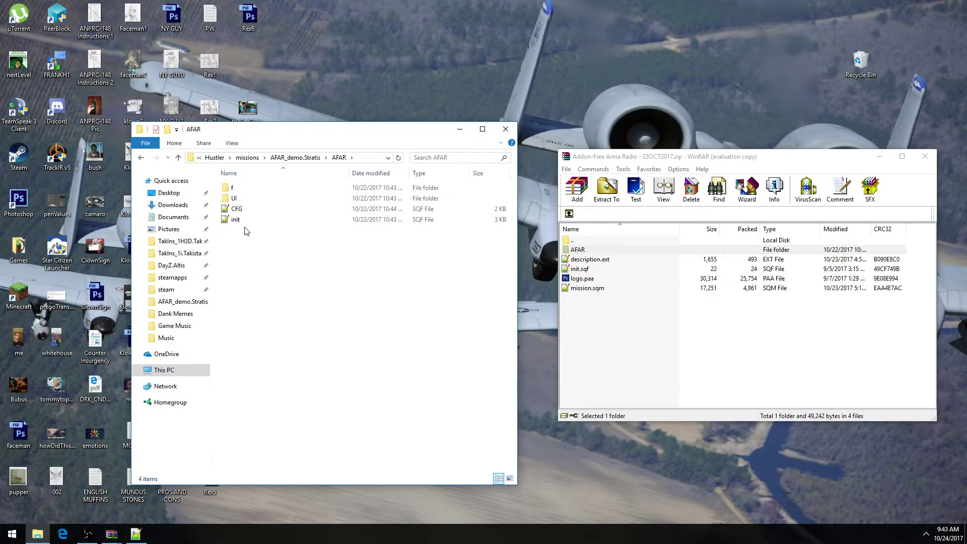
Open CFG.sqf in Notepad++, dismissing the error, to show its 33 settings lines.
left_click(240, 209)
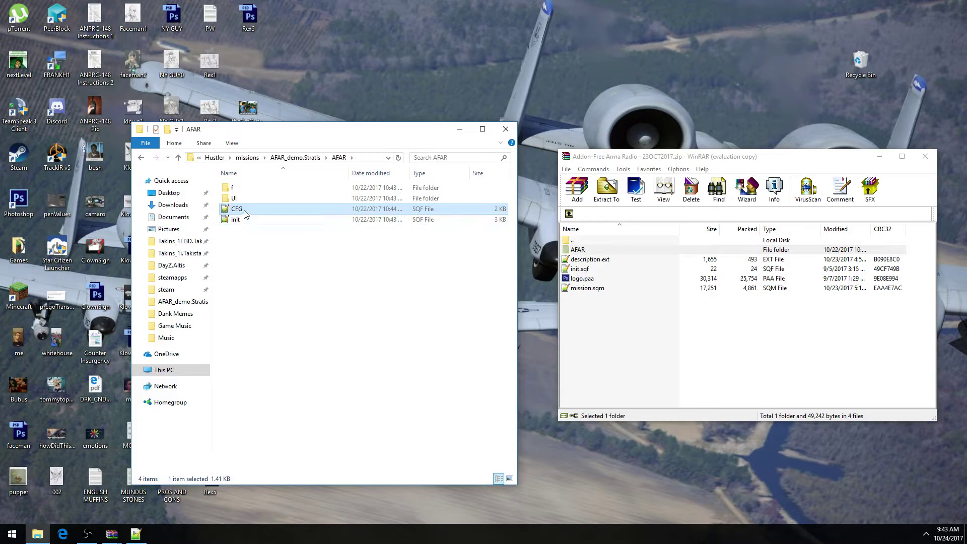
right_click(245, 214)
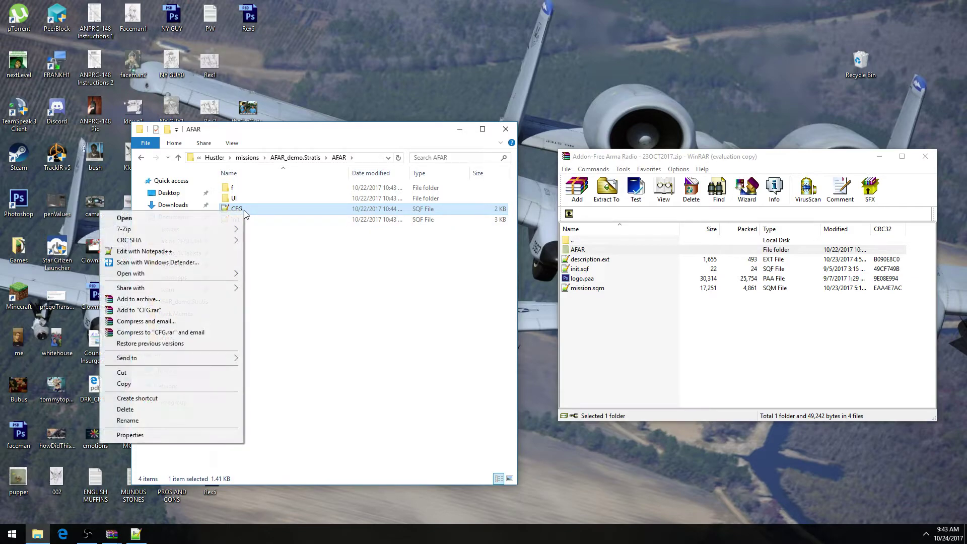
left_click(153, 254)
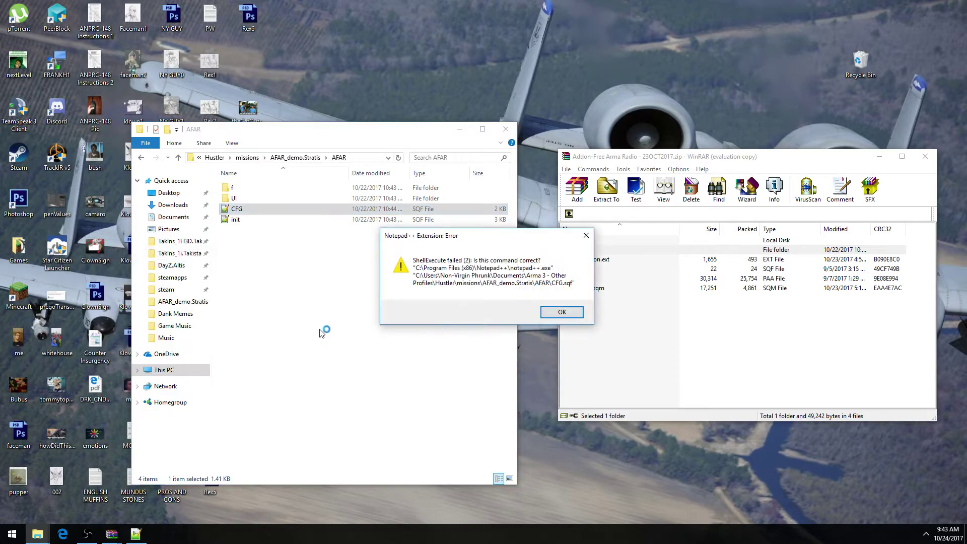
left_click(560, 311)
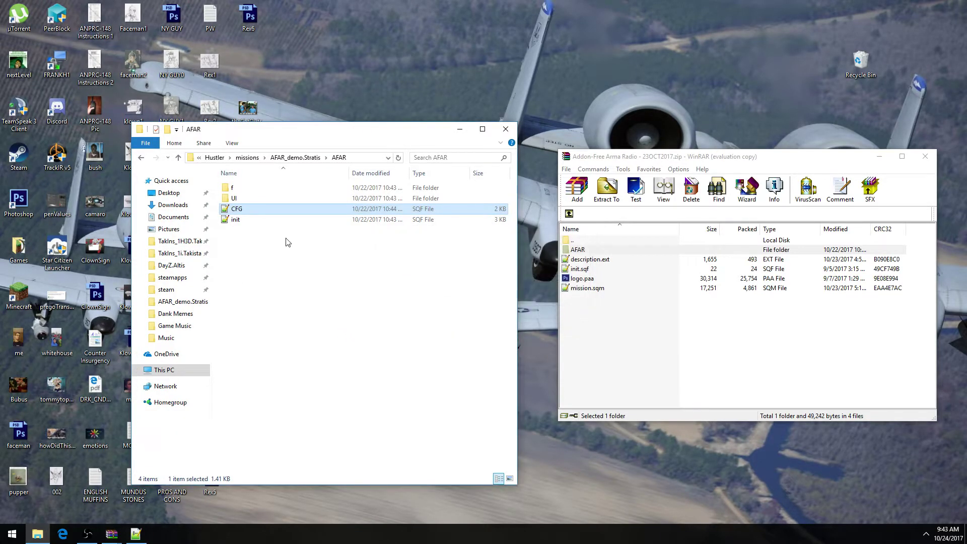
double_click(245, 210)
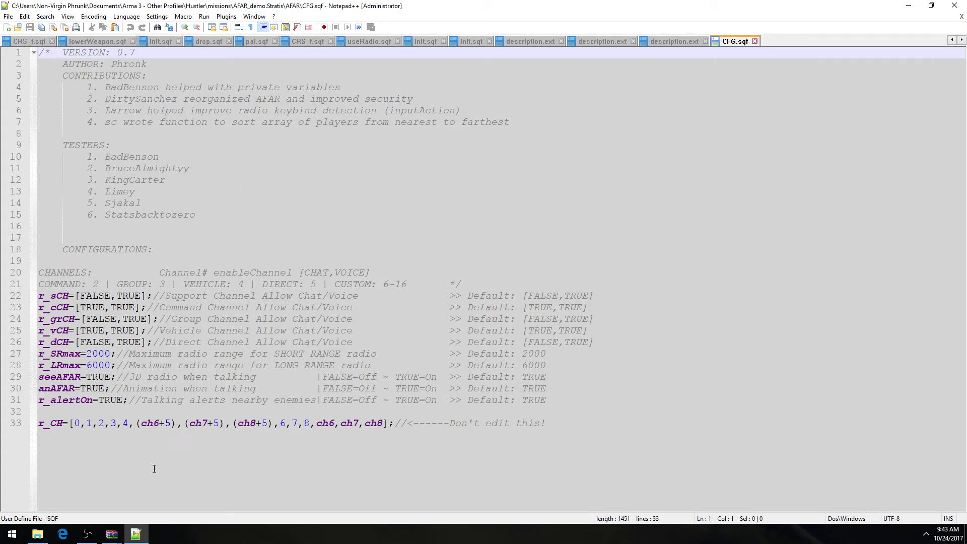
left_click(239, 296)
left_click(207, 330)
key("Up")
key("Up")
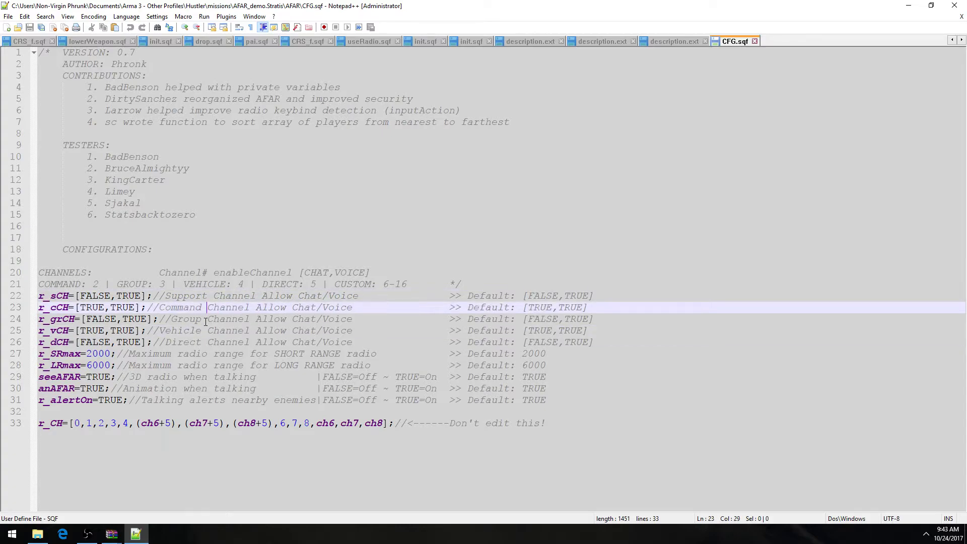
key("Down")
key("Down")
key("Down")
key("Down")
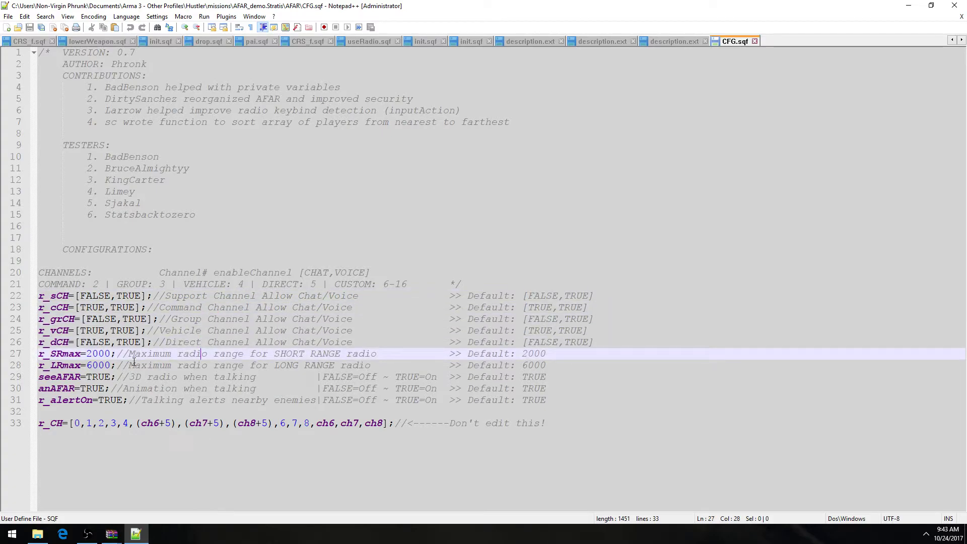
left_click_drag(612, 342, 40, 296)
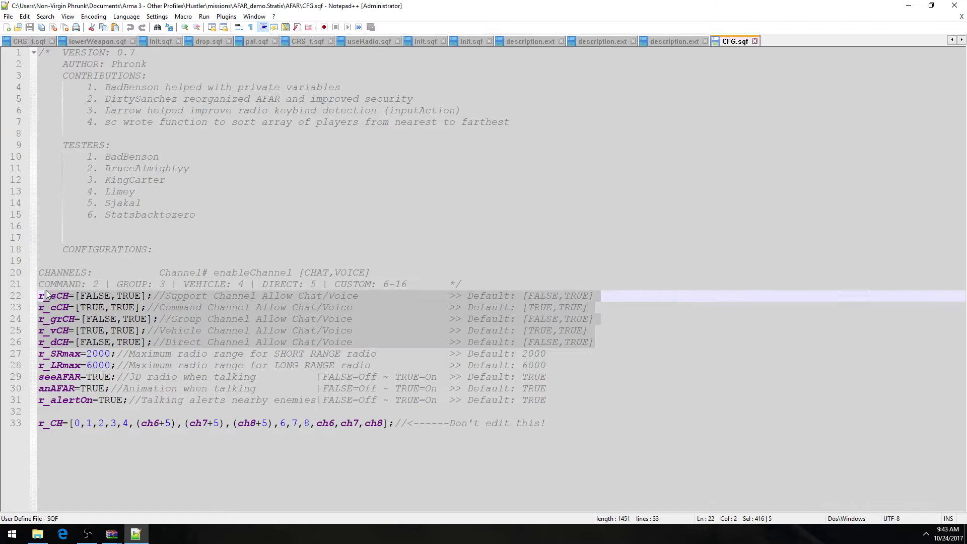
left_click(58, 331)
left_click(77, 354)
left_click(74, 365)
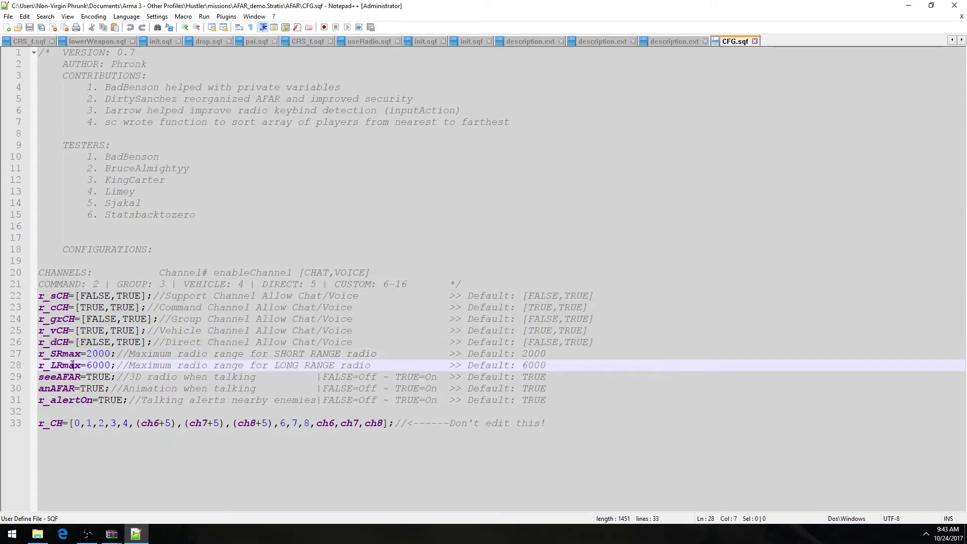
left_click(72, 354)
left_click(91, 344)
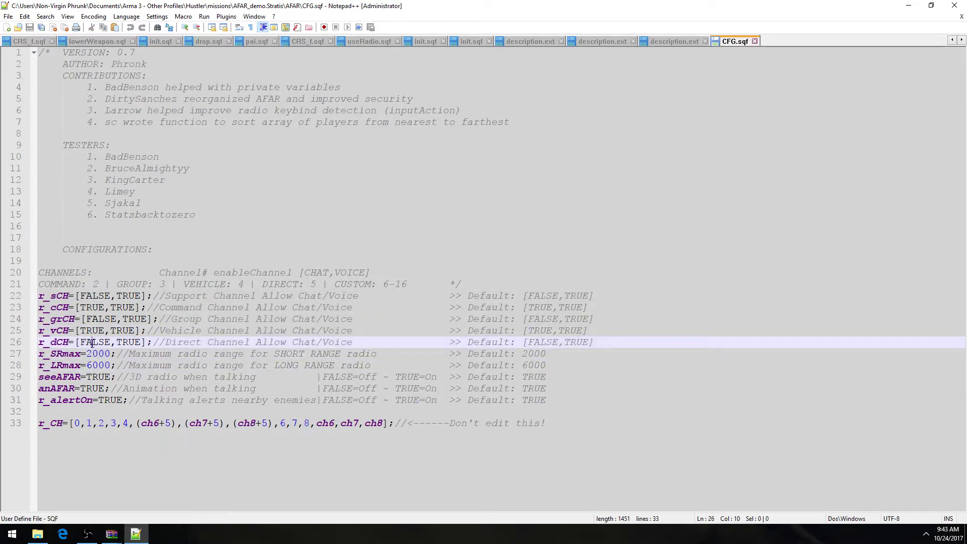
left_click_drag(593, 342, 3, 298)
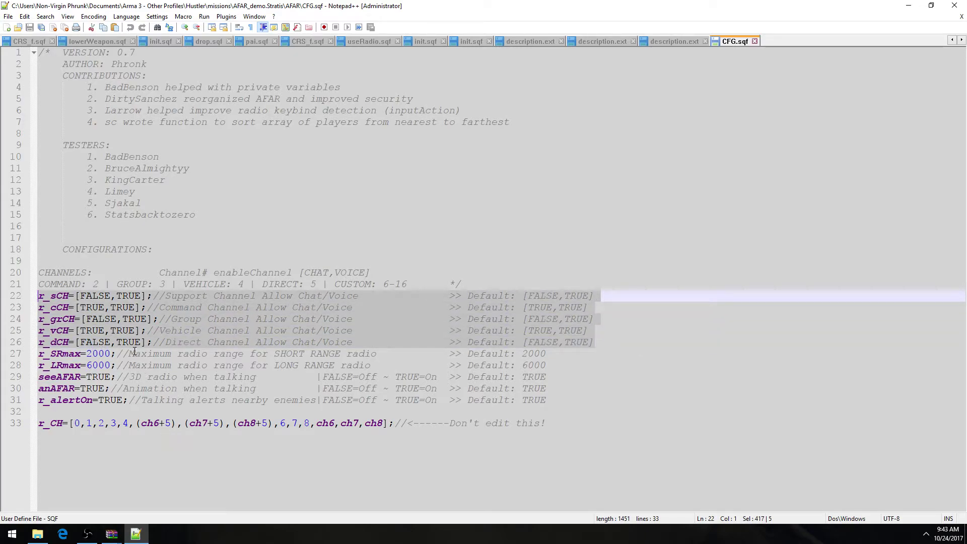
double_click(127, 296)
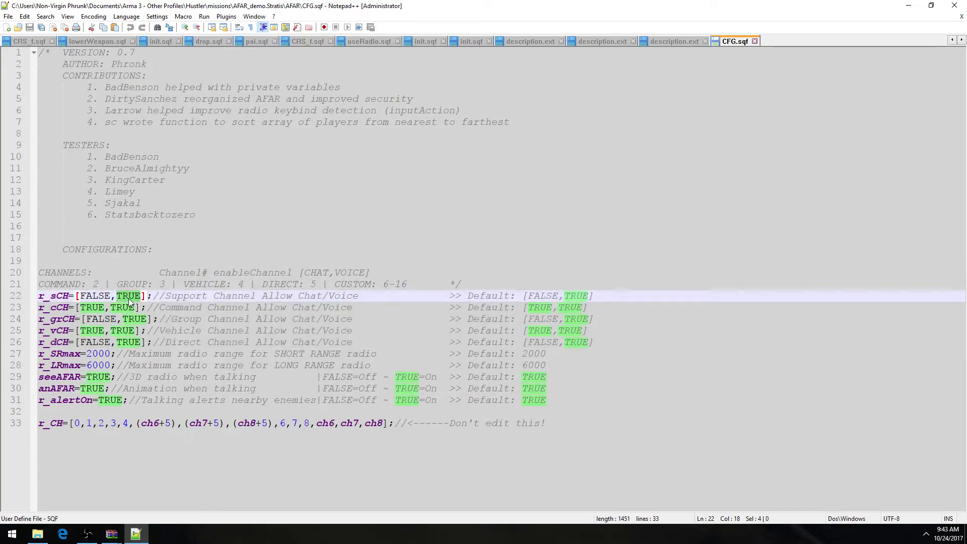
left_click(111, 301)
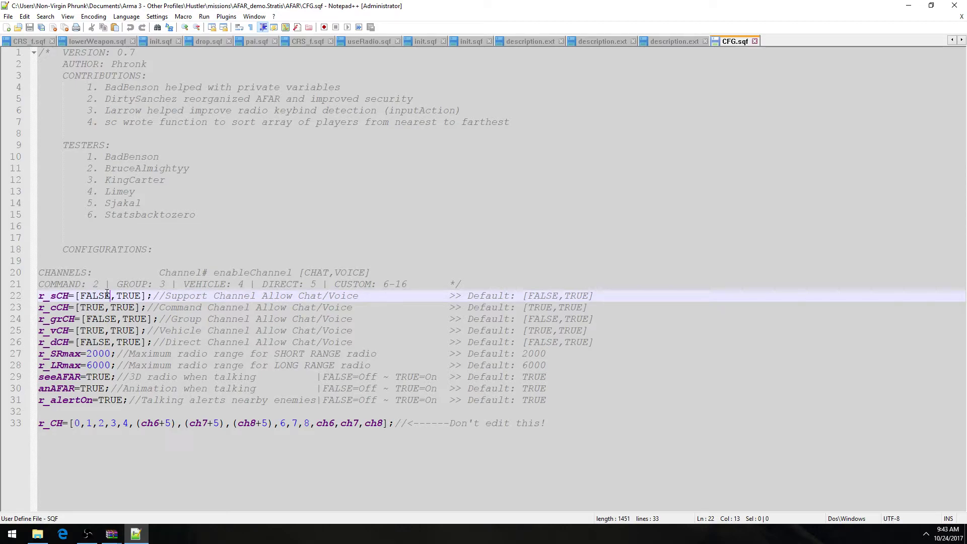
double_click(94, 297)
left_click(85, 308)
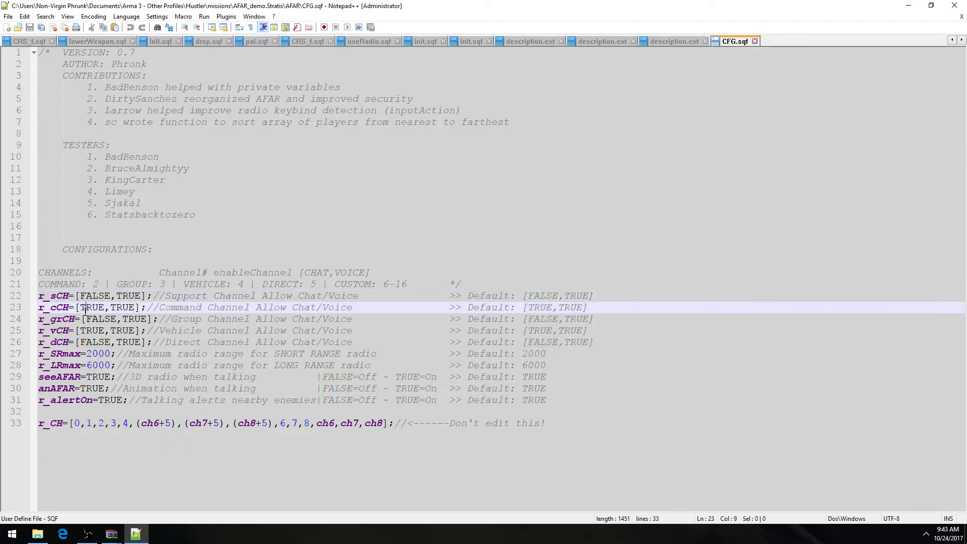
left_click_drag(592, 330, 53, 301)
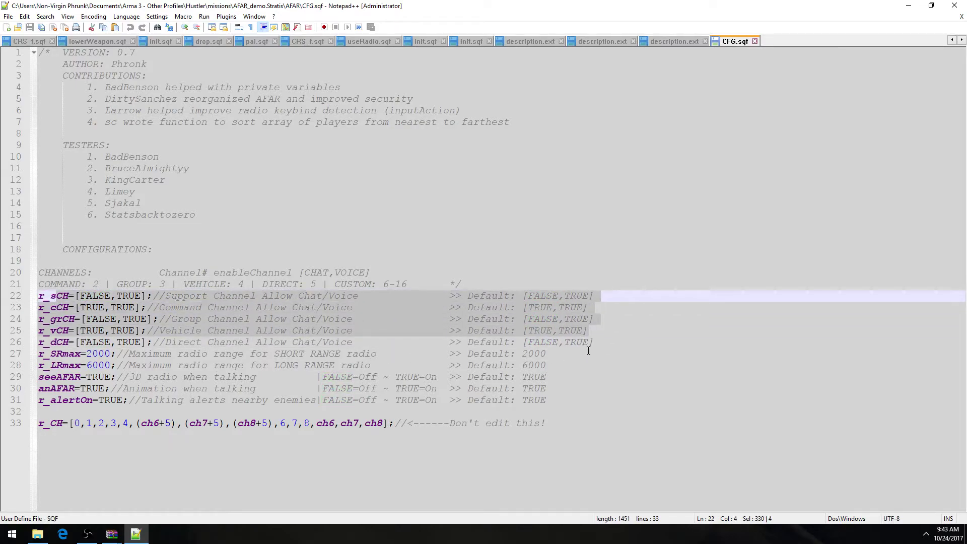
left_click_drag(593, 342, 38, 296)
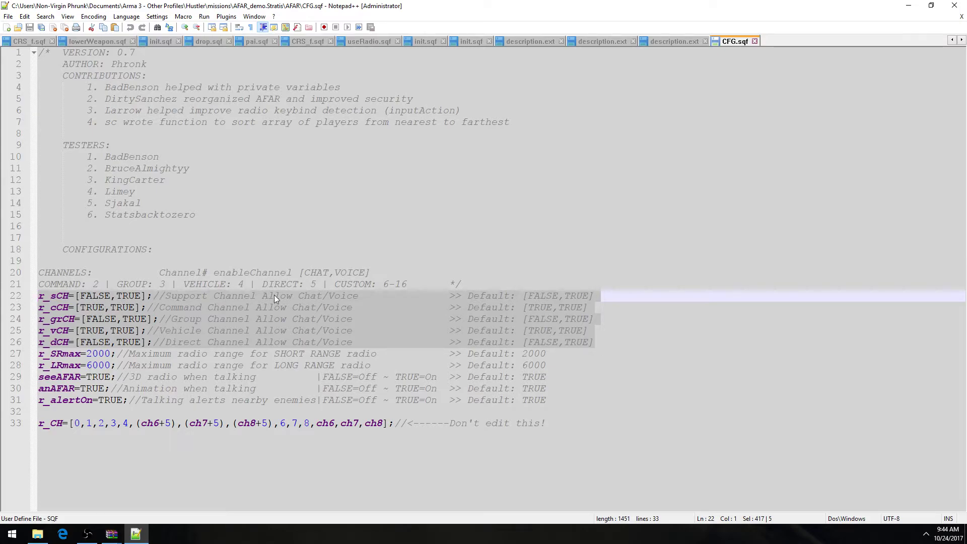
double_click(94, 295)
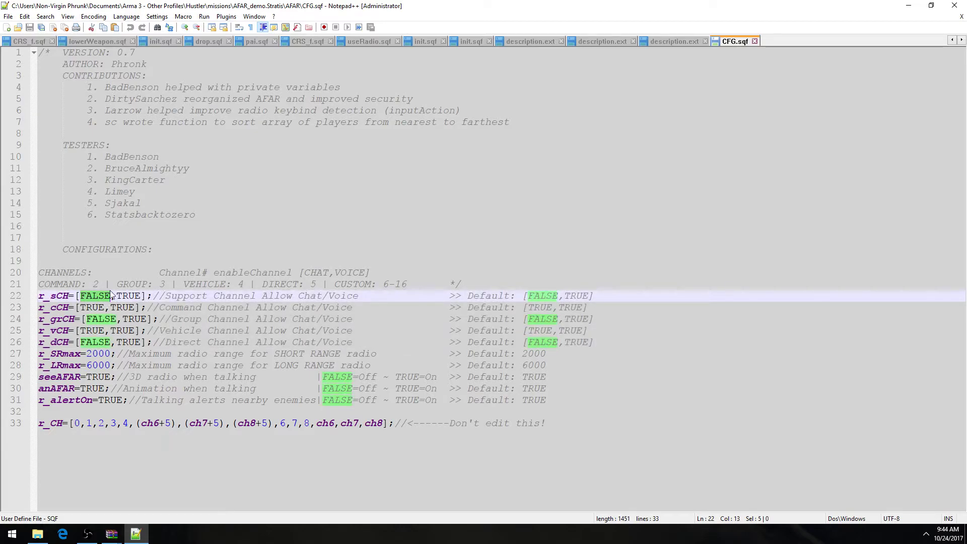
double_click(129, 296)
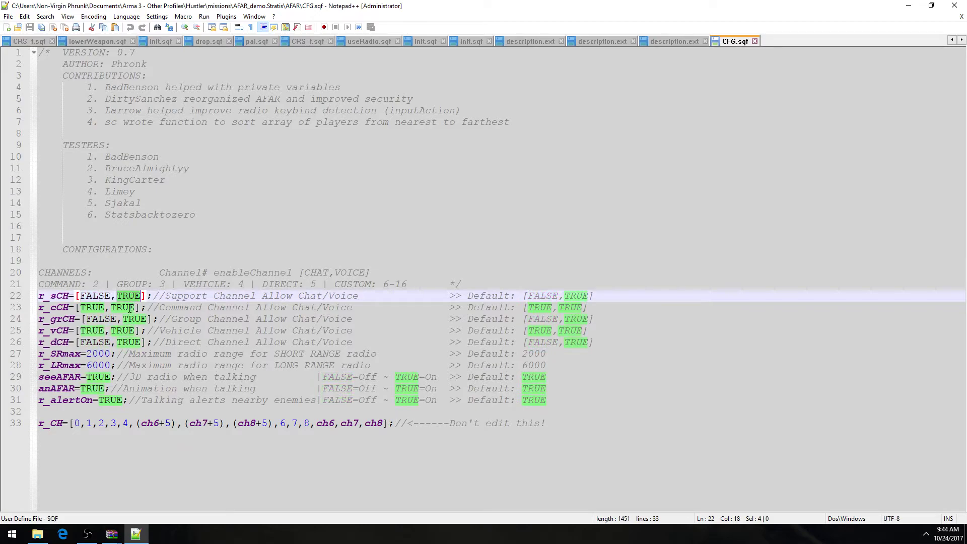
double_click(95, 297)
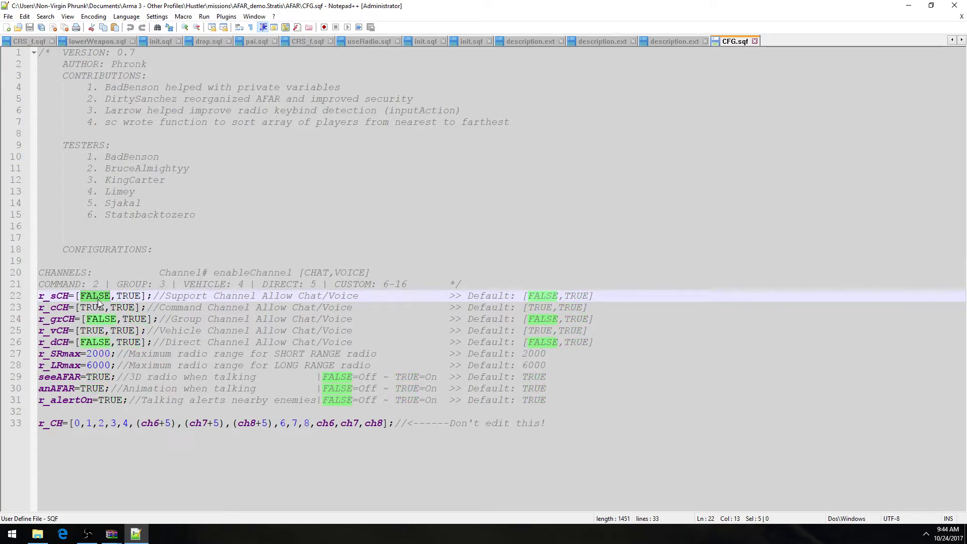
double_click(132, 296)
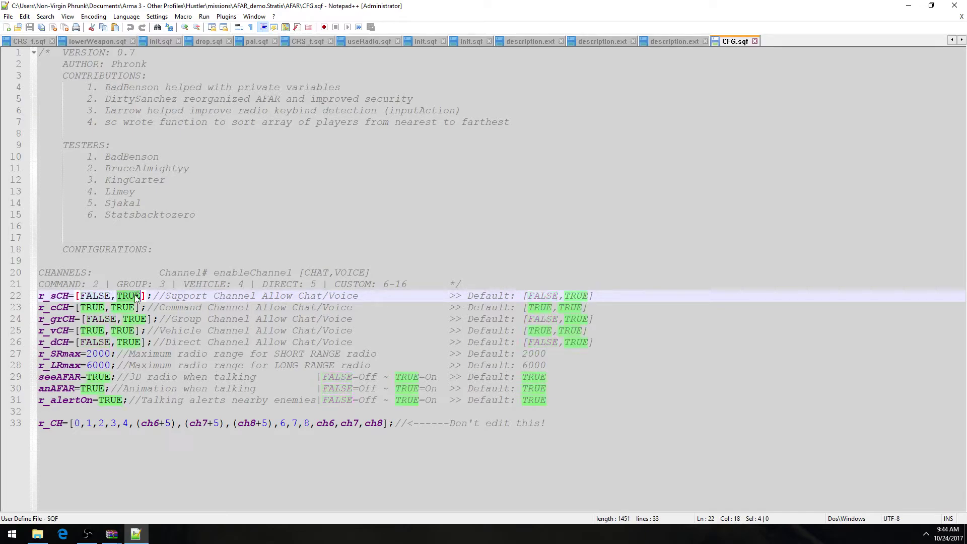
double_click(88, 342)
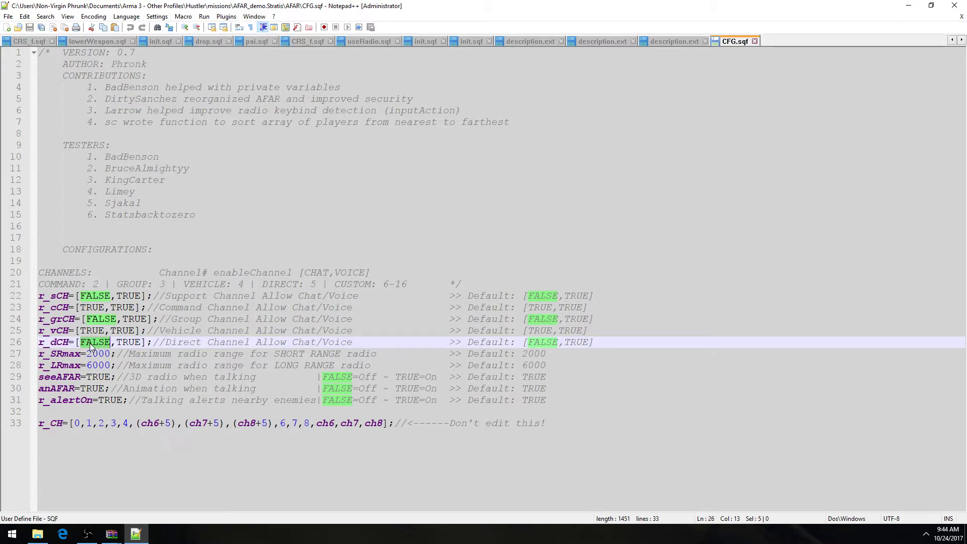
key("ctrl+Right")
key("ctrl+shift+Right")
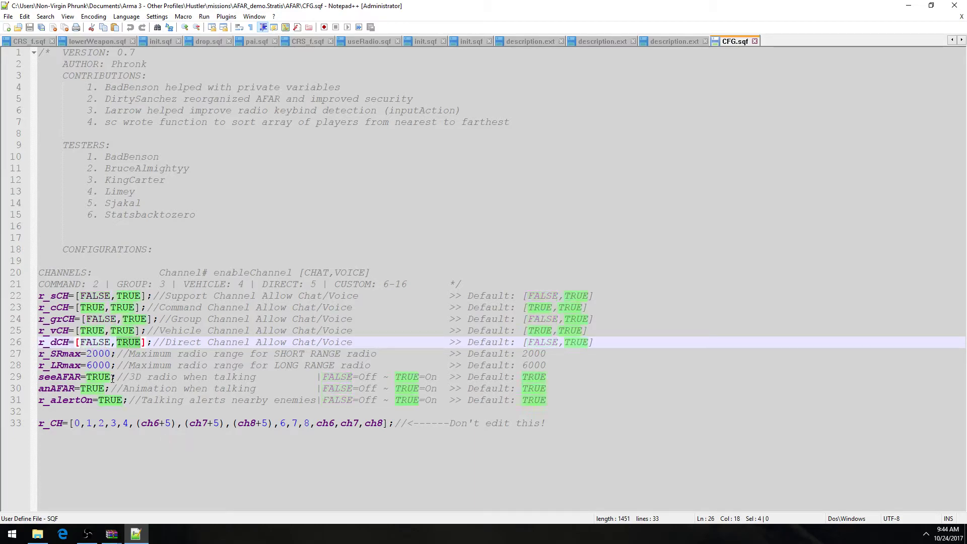
double_click(94, 332)
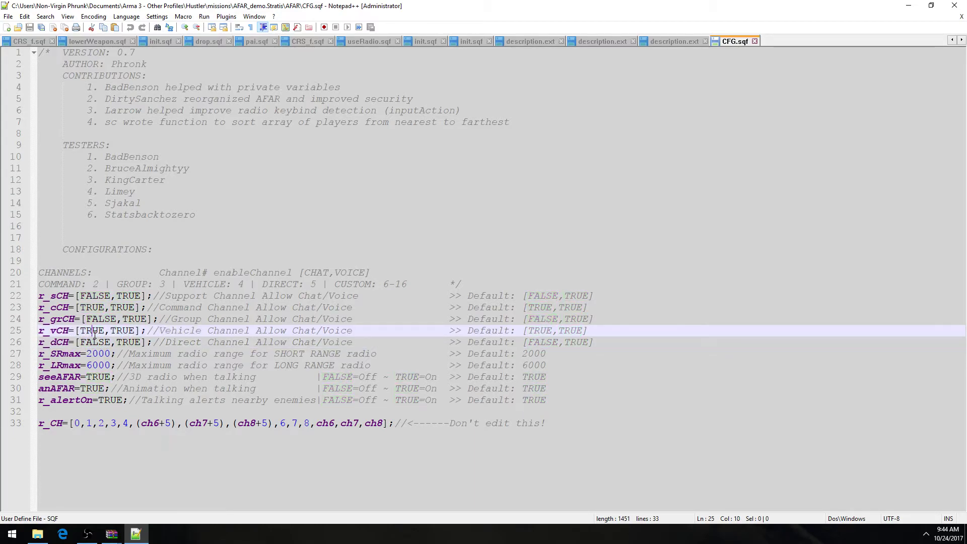
double_click(124, 333)
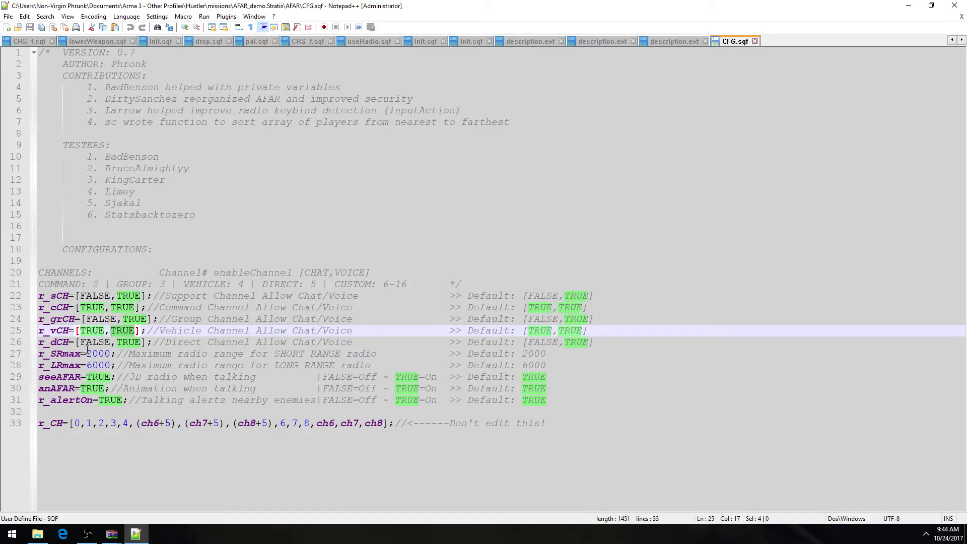
left_click_drag(598, 342, 40, 296)
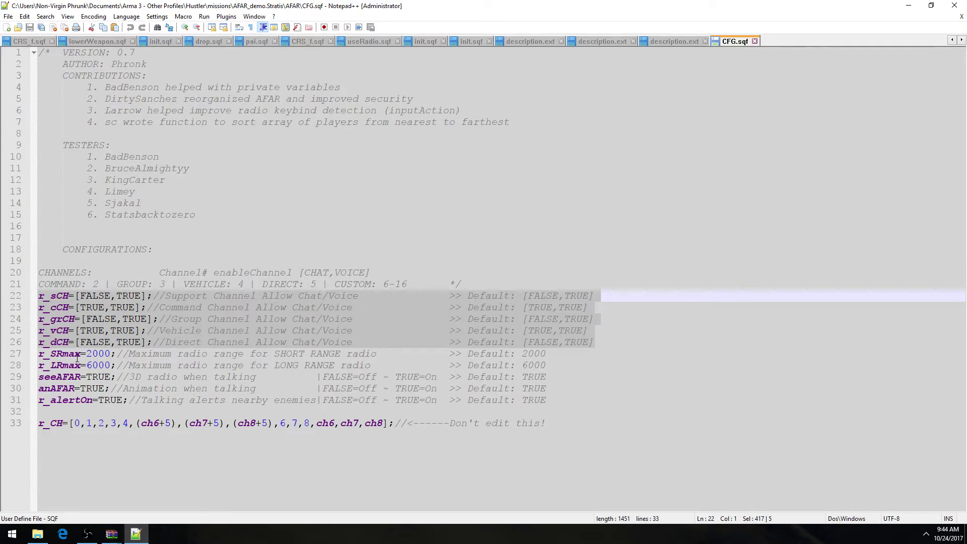
left_click(77, 357)
double_click(61, 356)
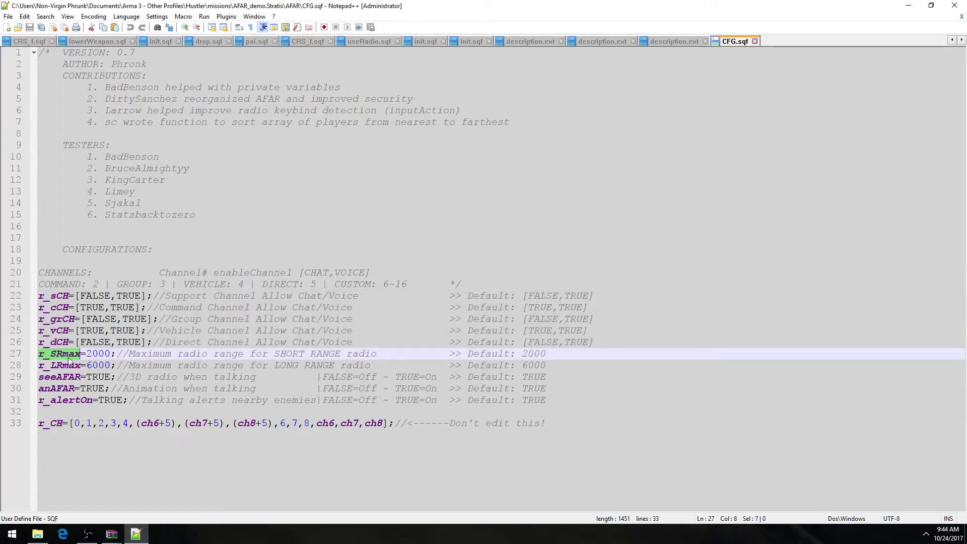
double_click(102, 354)
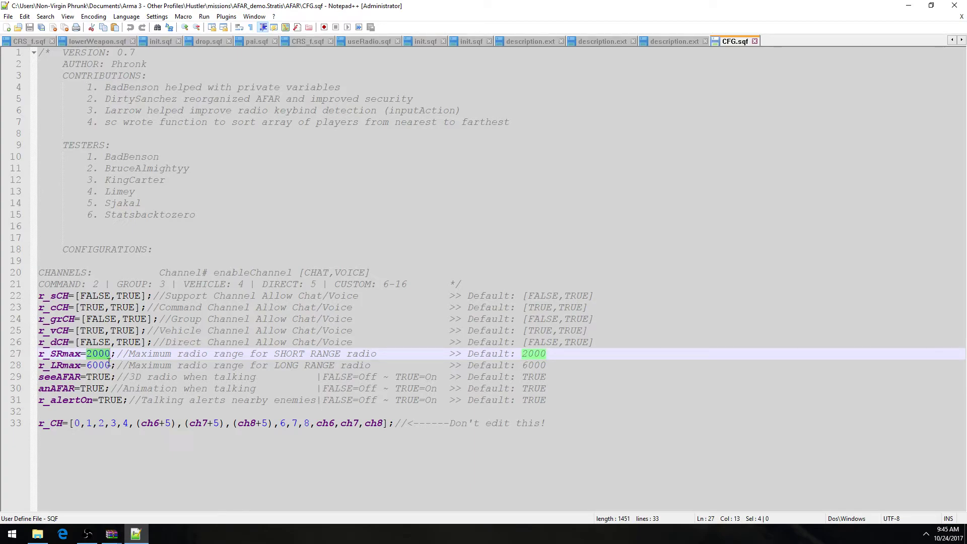
double_click(59, 365)
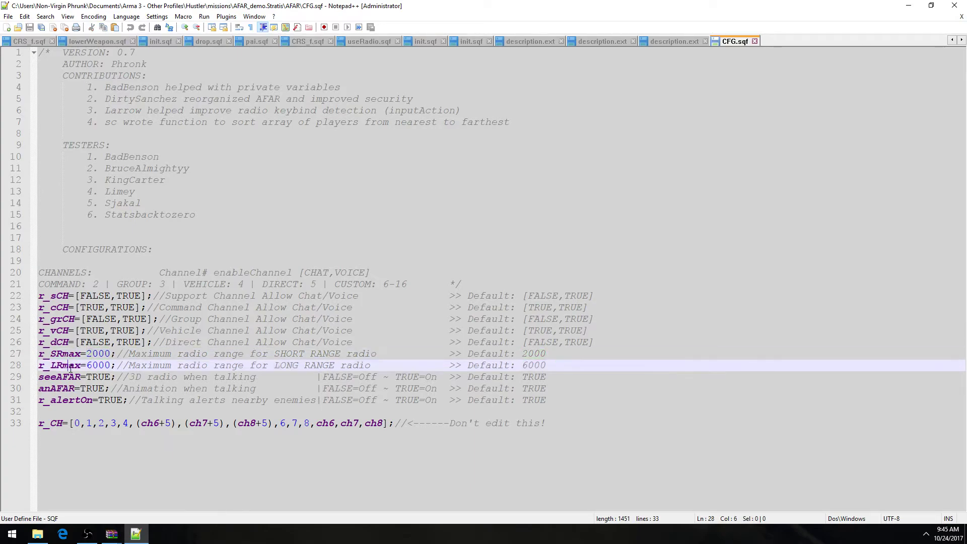
double_click(100, 366)
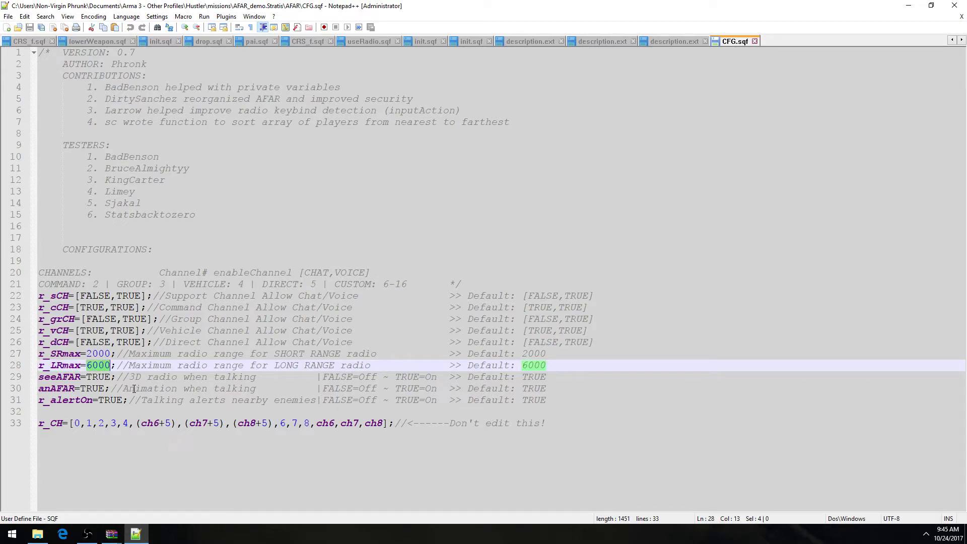
double_click(97, 354)
double_click(95, 363)
double_click(97, 355)
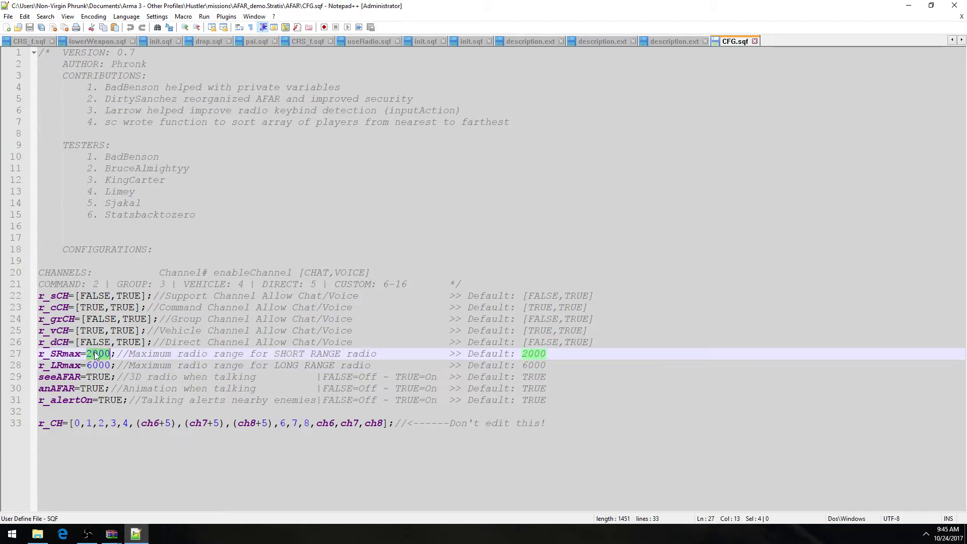
left_click(104, 366)
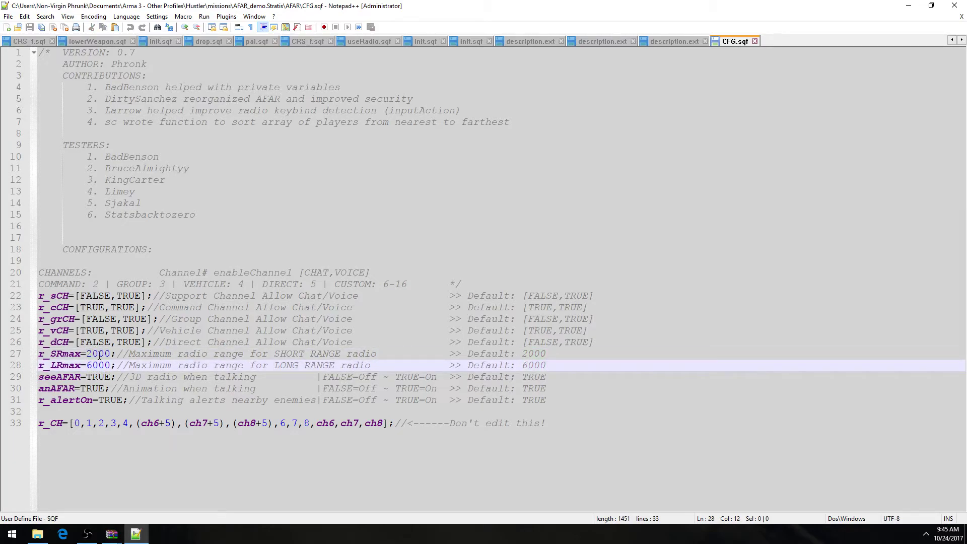
double_click(99, 356)
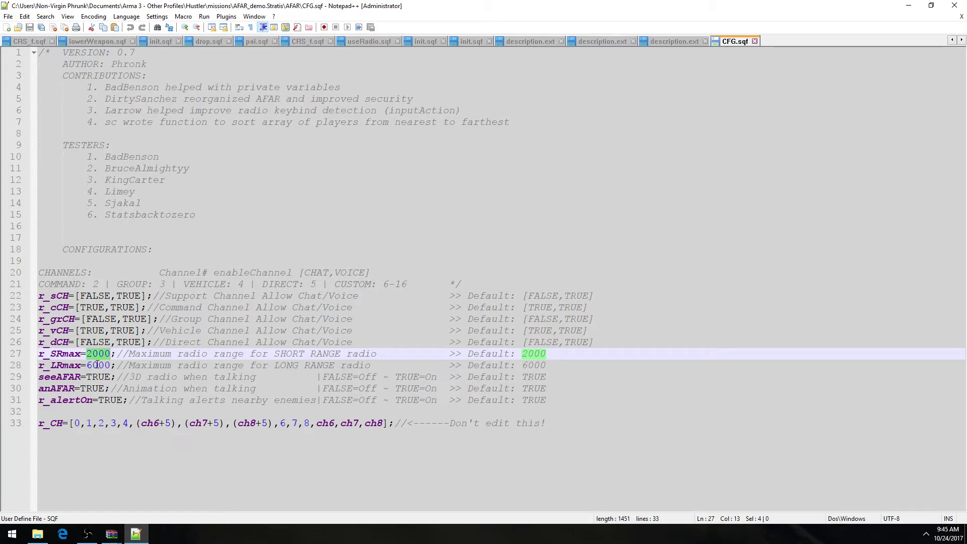
double_click(101, 365)
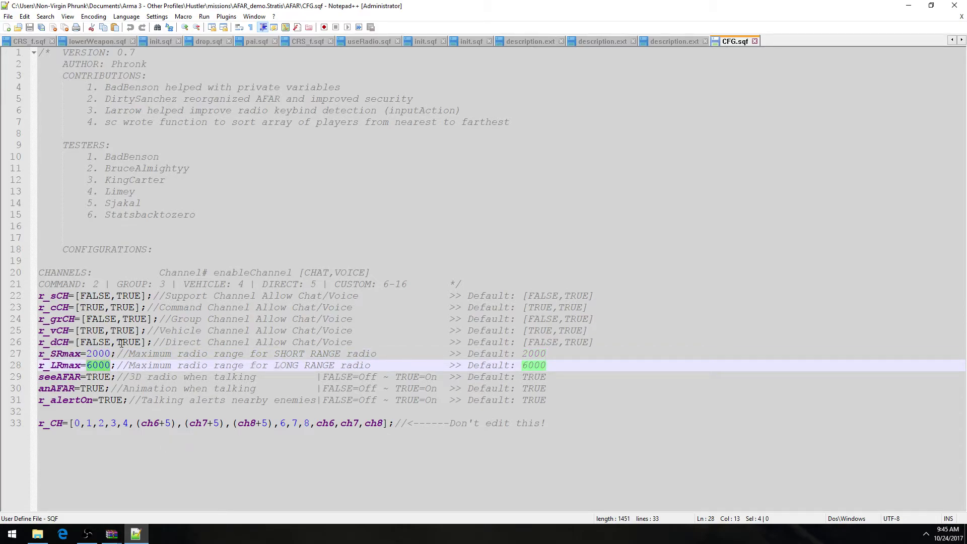
double_click(75, 376)
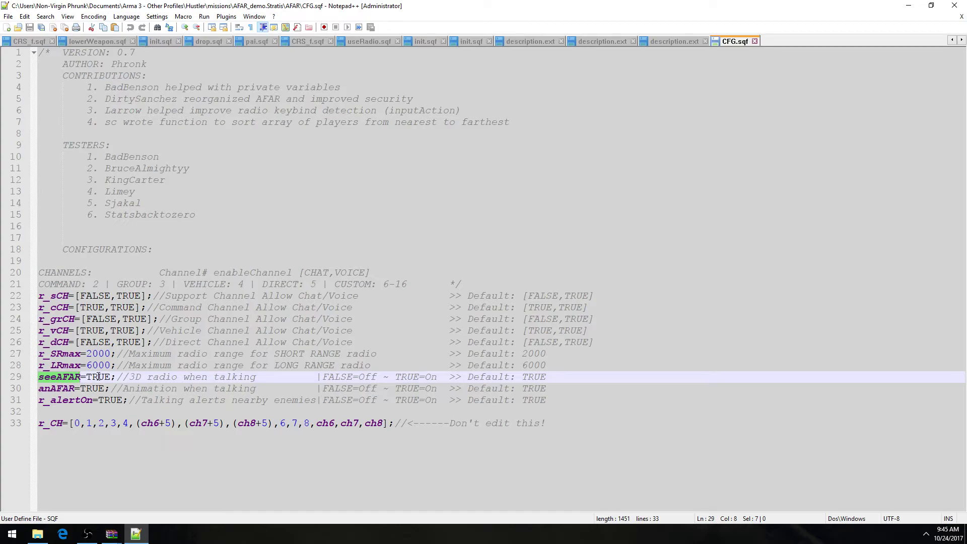
double_click(99, 377)
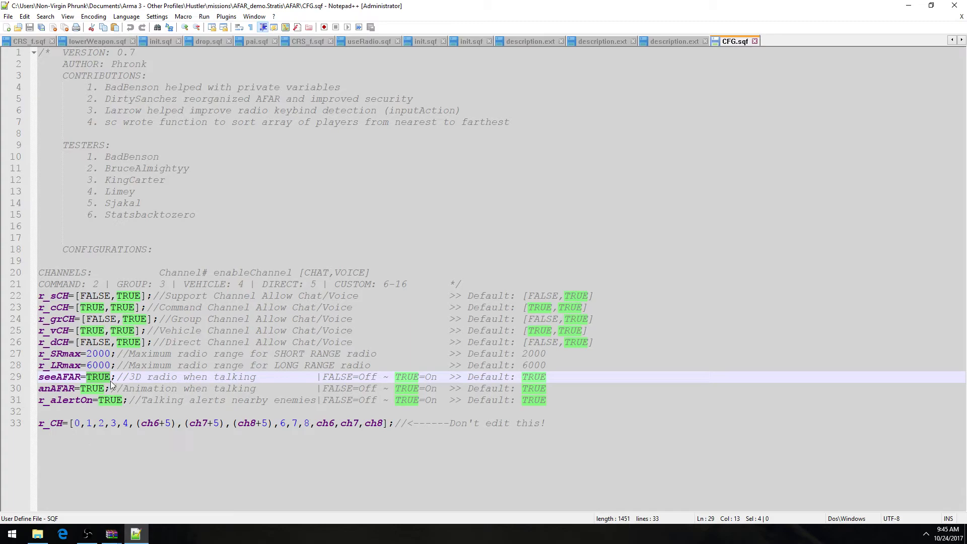
double_click(94, 386)
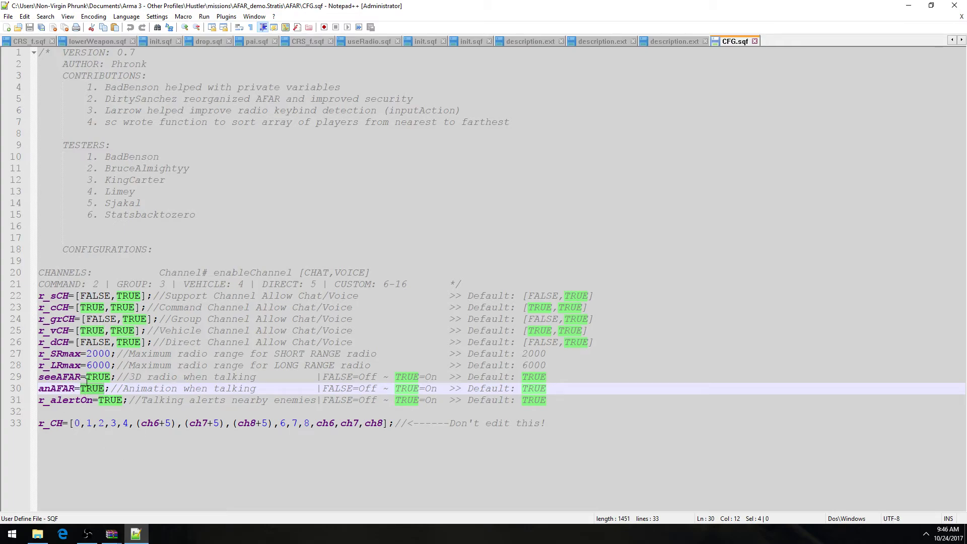
Review the r_alertOn TRUE value on line 31 and the r_CH channel array on line 33.
double_click(103, 404)
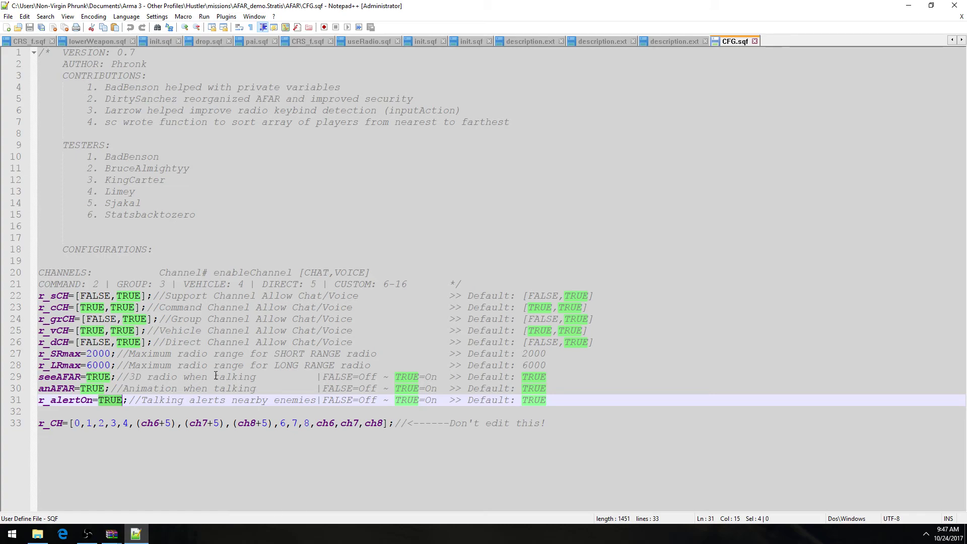
left_click_drag(59, 422, 393, 423)
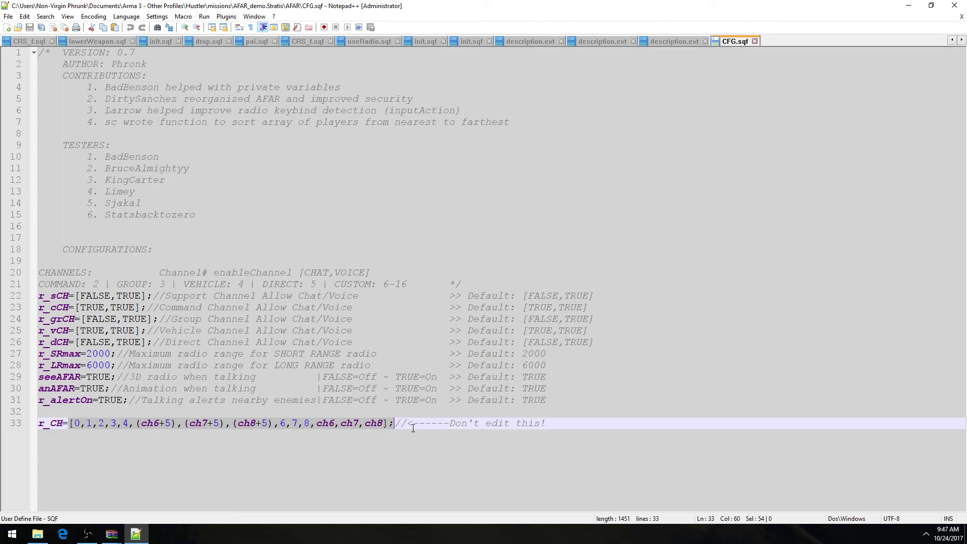
key("Up")
key("Up")
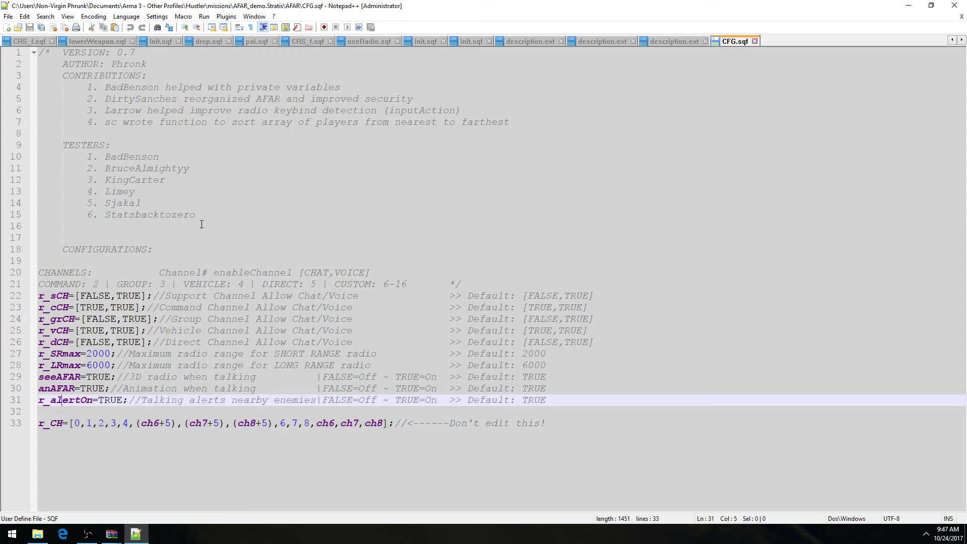
Close Notepad++ and return File Explorer to the AFAR_demo.Stratis mission folder.
left_click(954, 6)
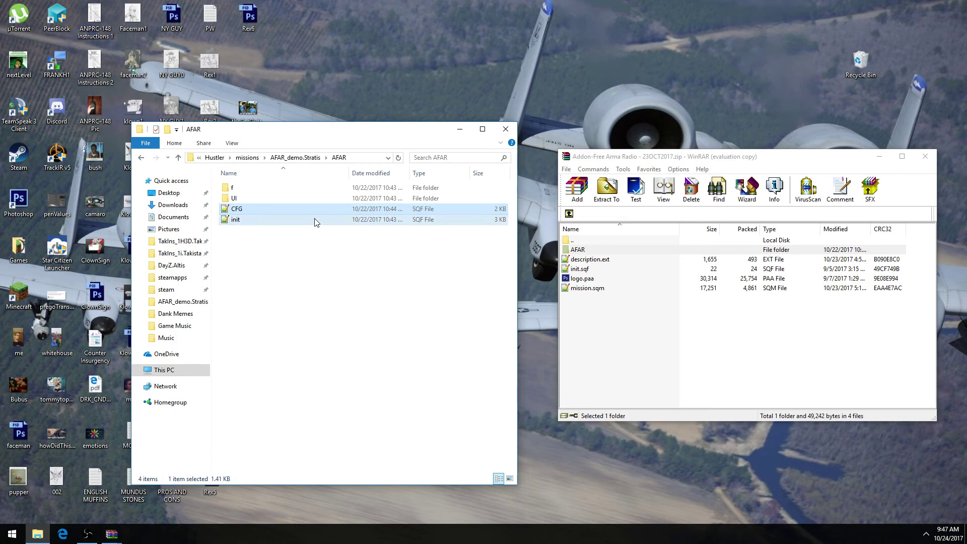
left_click(296, 158)
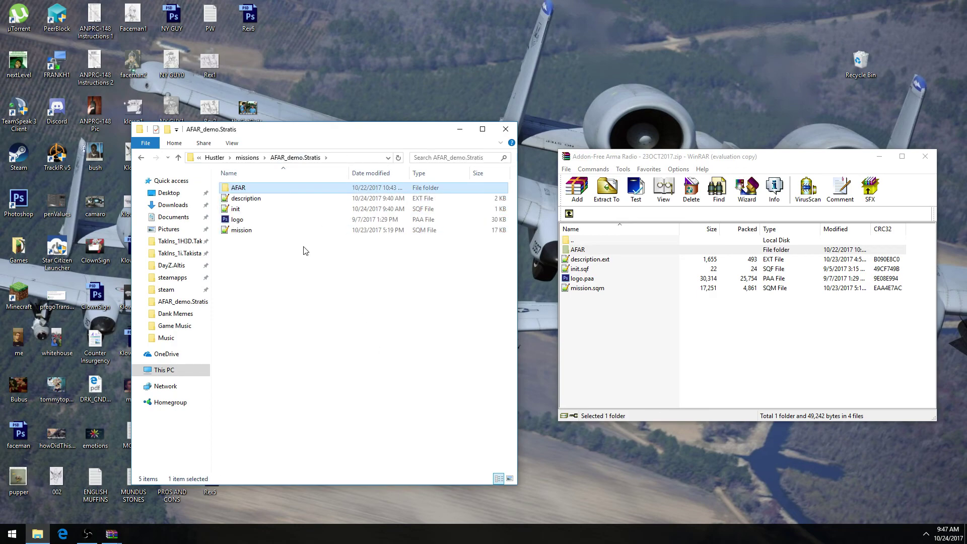